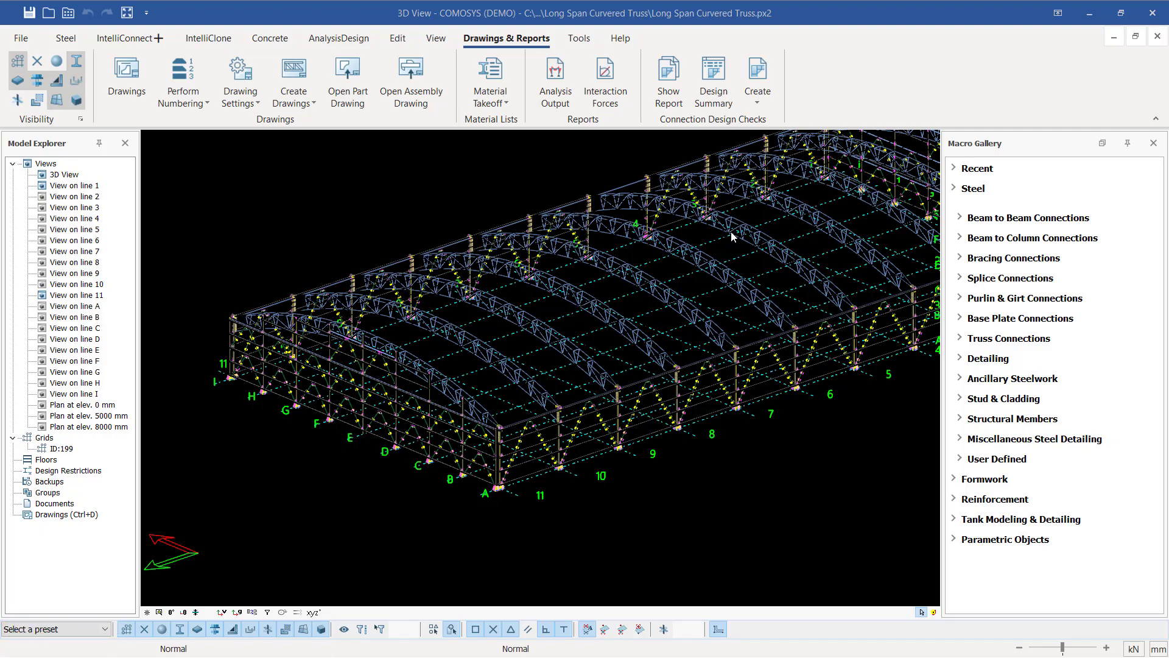
scroll(302, 344, "up", 5)
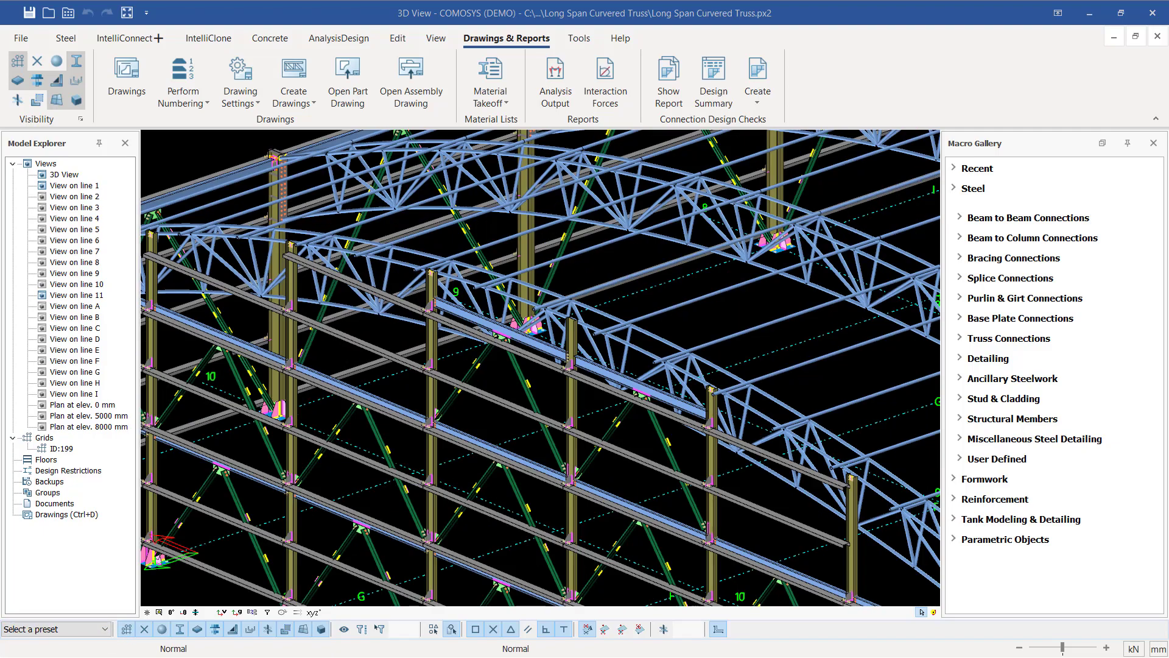
scroll(511, 388, "up", 10)
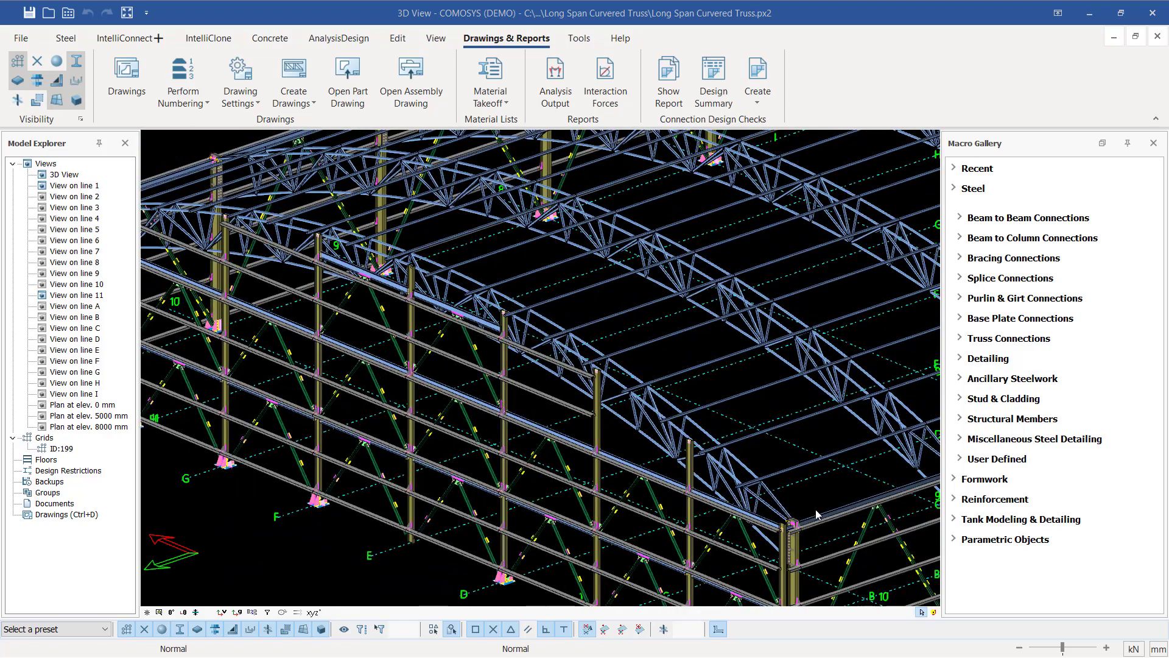
scroll(795, 550, "down", 10)
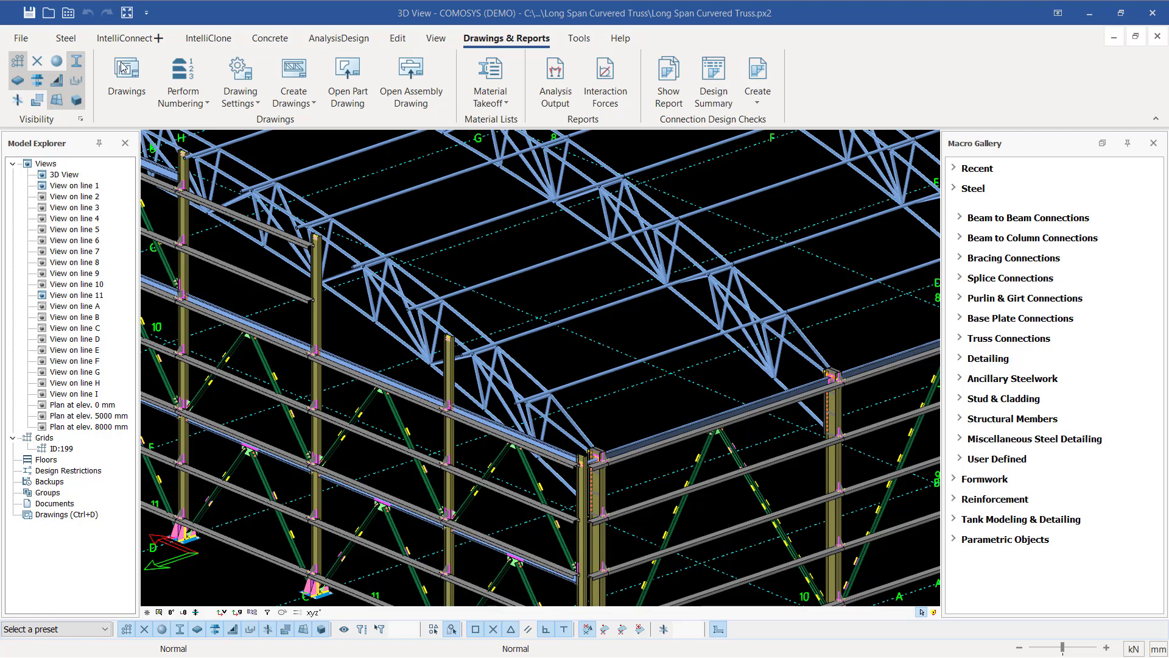
left_click(67, 39)
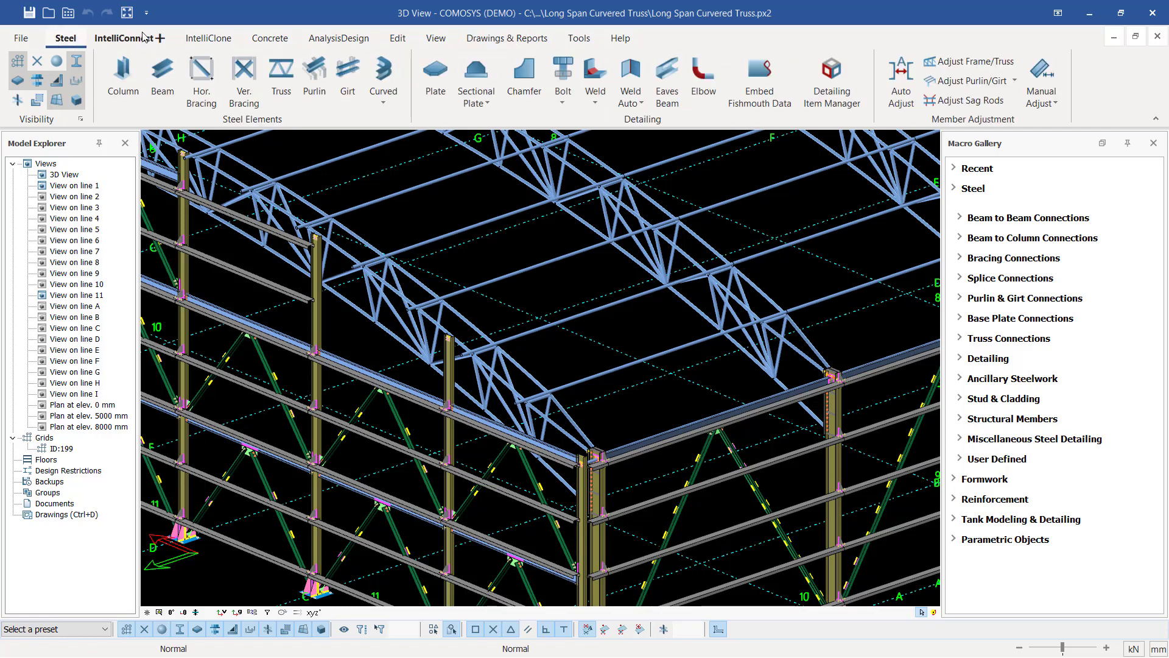
left_click(118, 40)
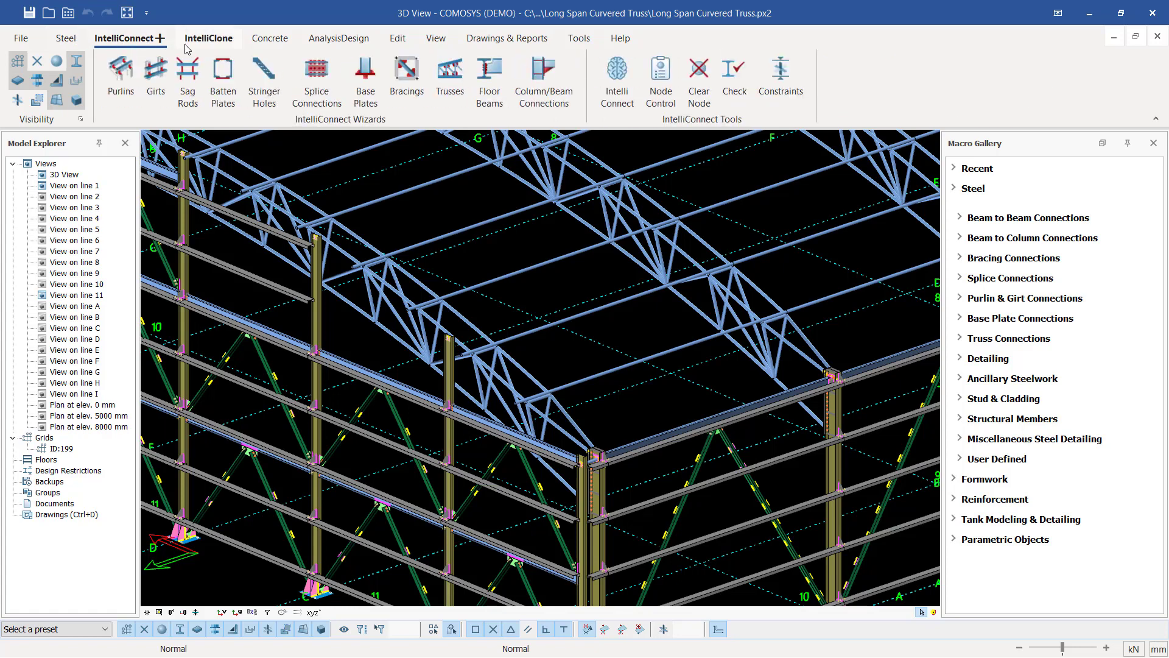
left_click(211, 40)
left_click(270, 40)
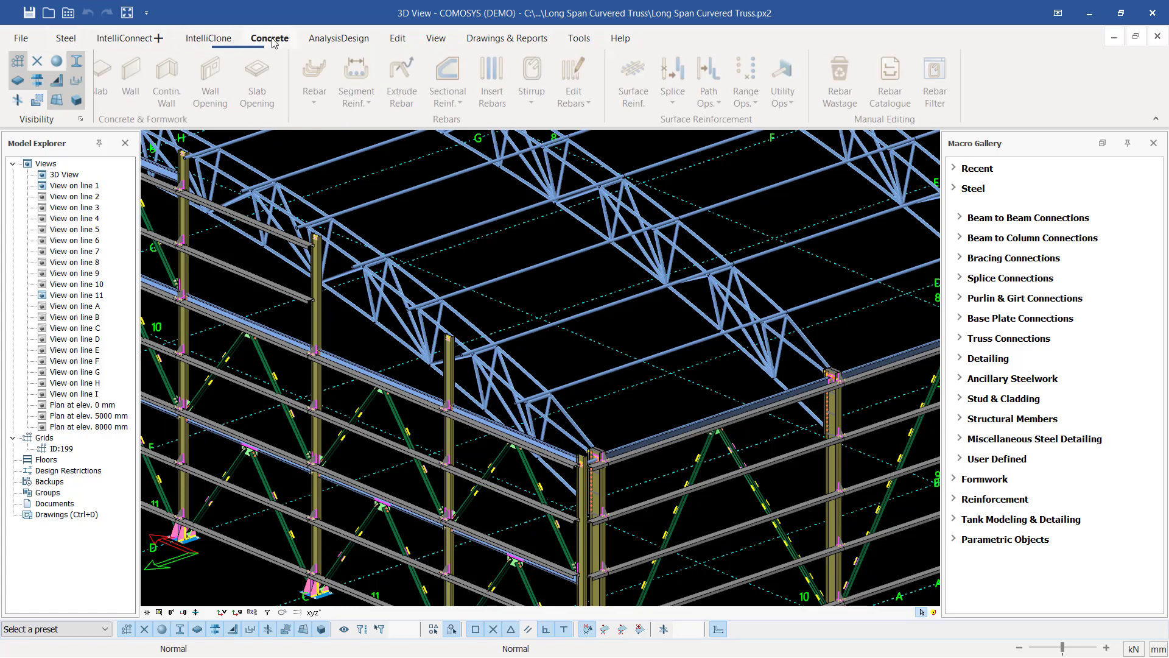
left_click(338, 40)
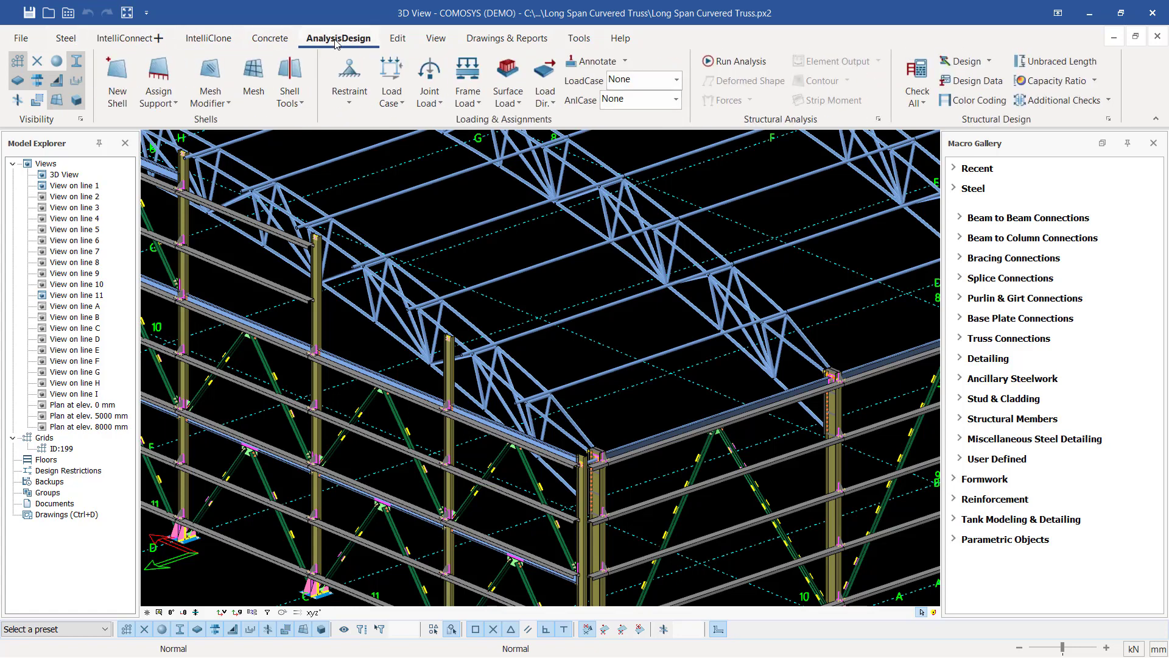
left_click(398, 39)
left_click(436, 39)
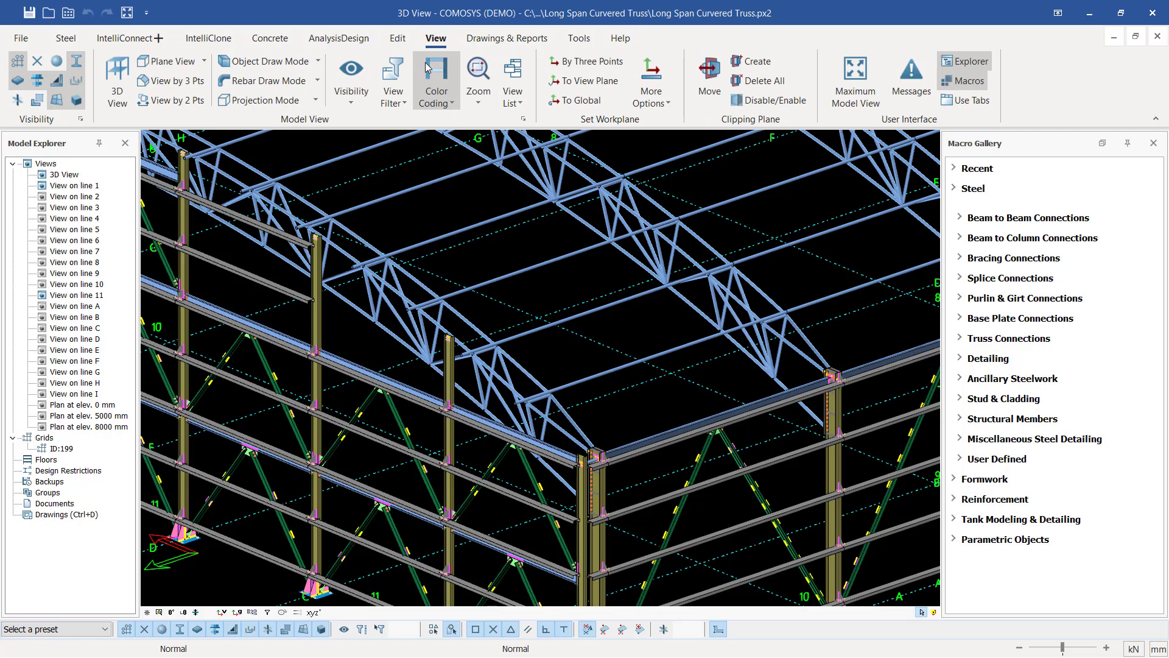
Step: Renumber all parts and assemblies in the truss model, applying the numbering options and running the numbering
left_click(498, 40)
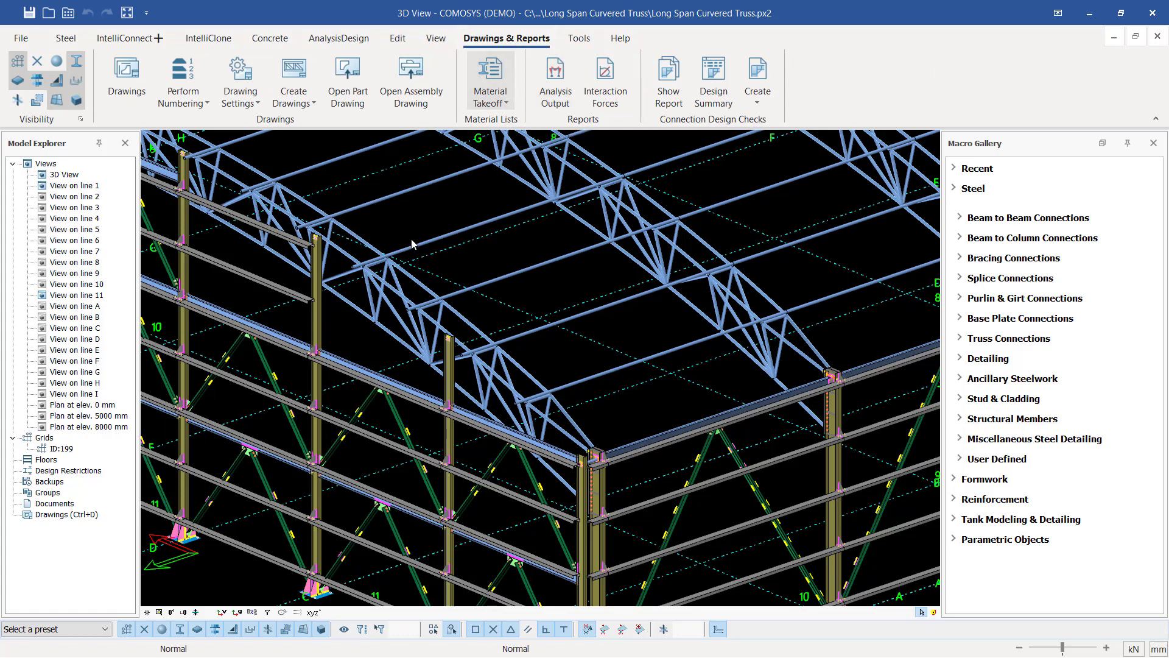
scroll(505, 318, "down", 3)
scroll(486, 379, "up", 2)
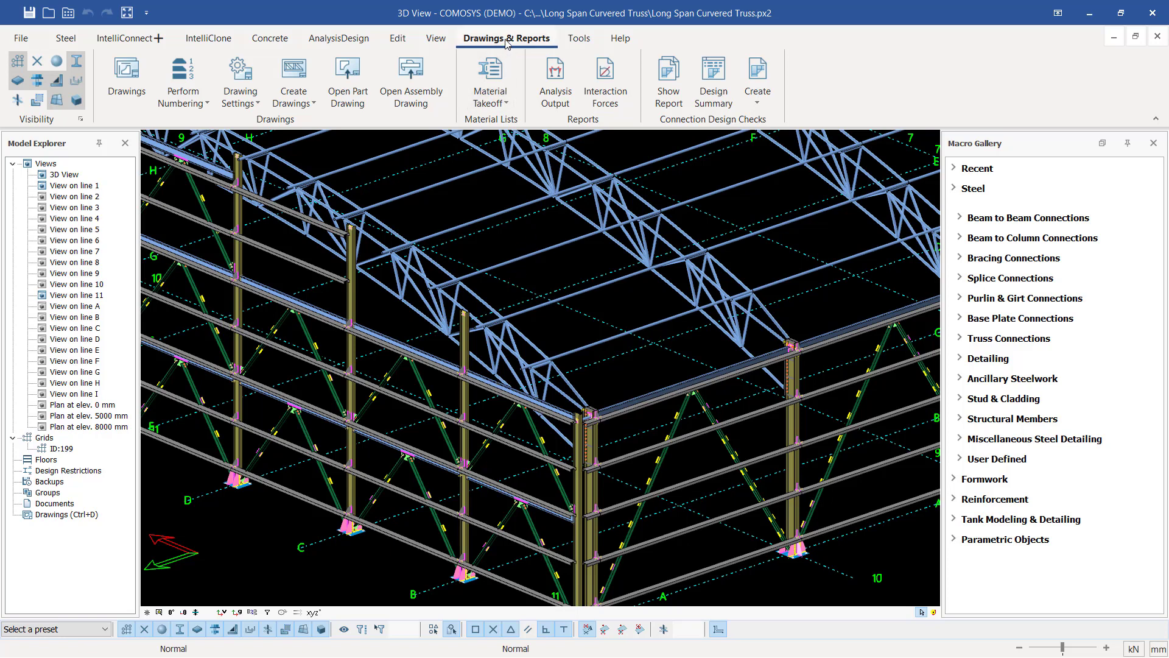
left_click(208, 106)
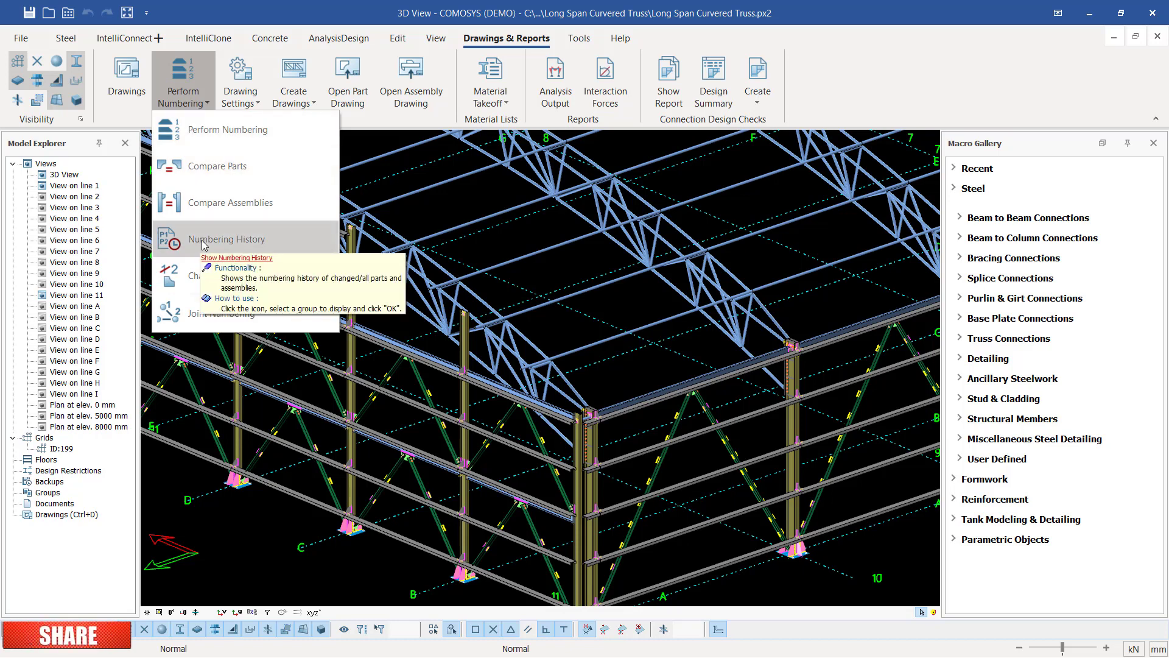
left_click(236, 137)
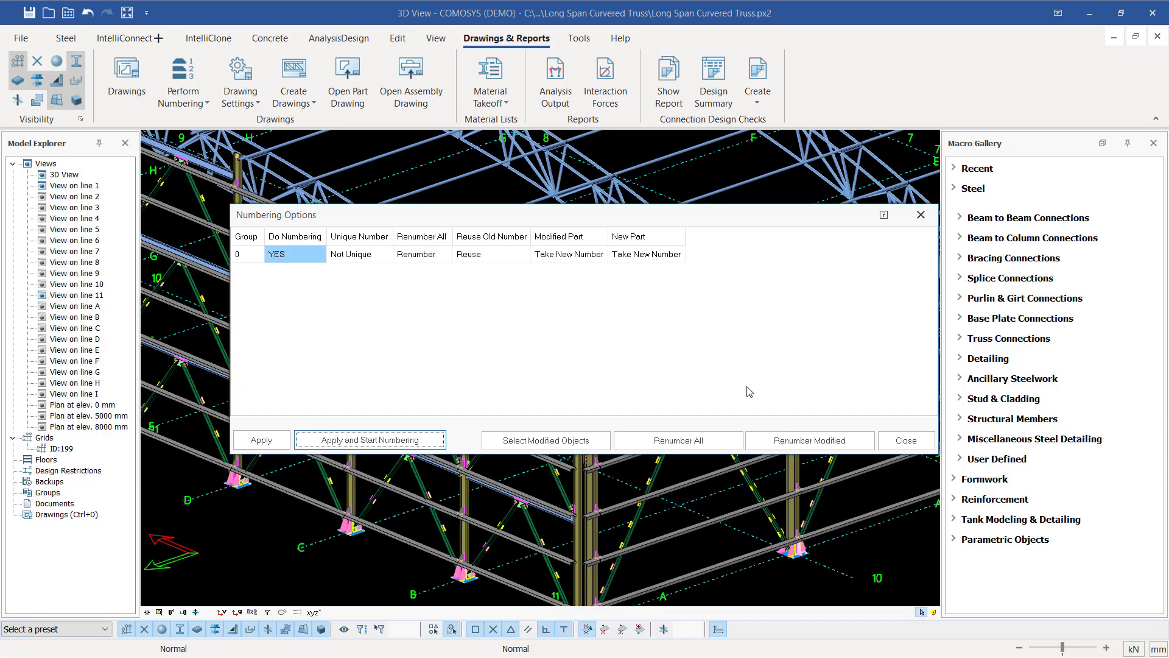
left_click(687, 447)
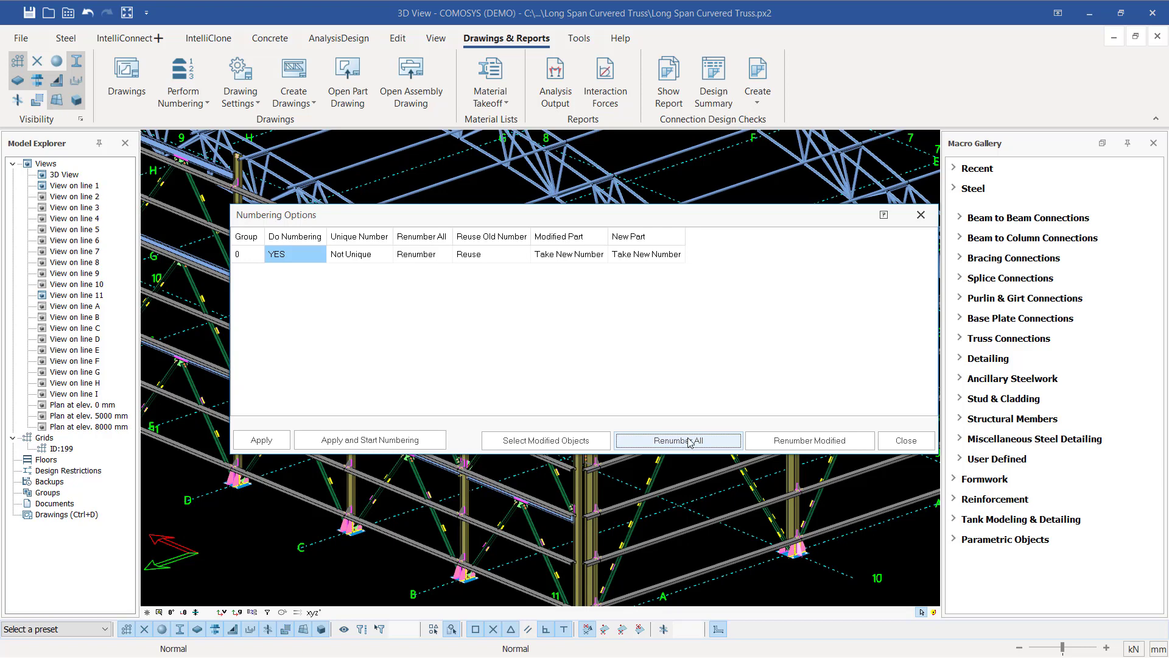
left_click(375, 448)
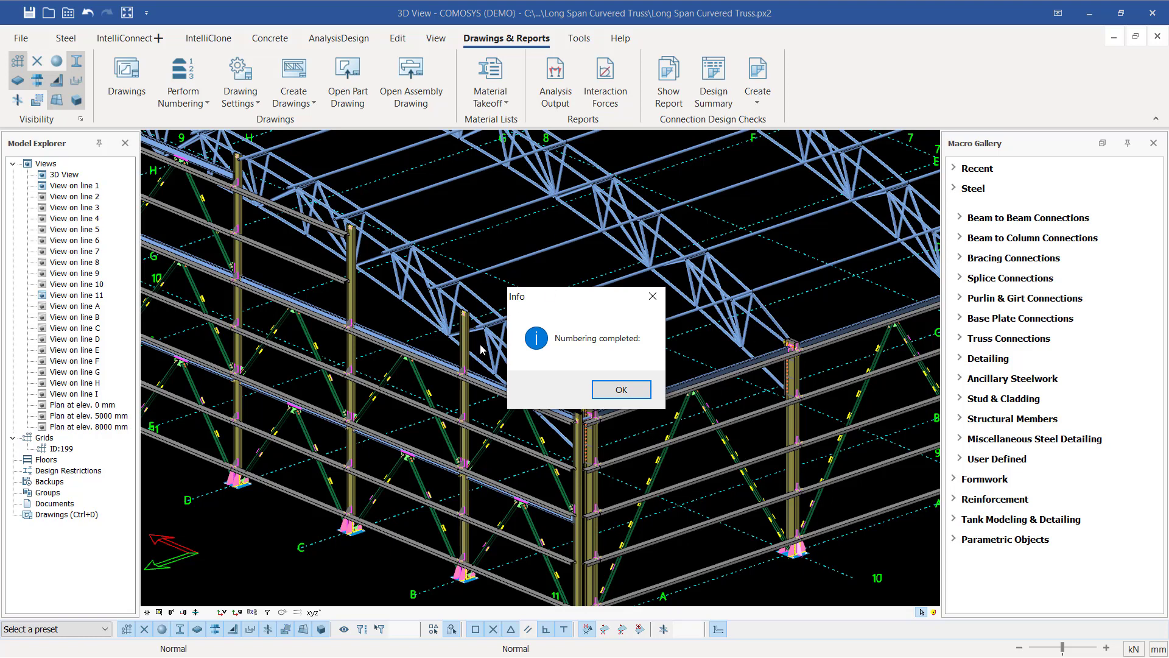
left_click(622, 390)
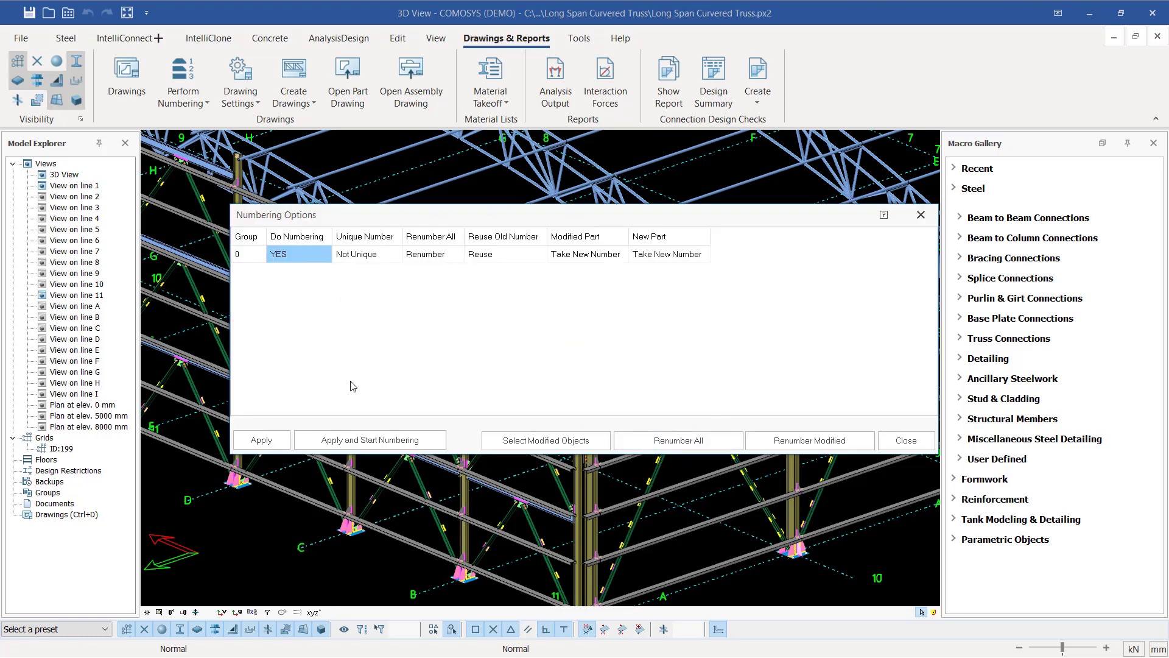
left_click(921, 216)
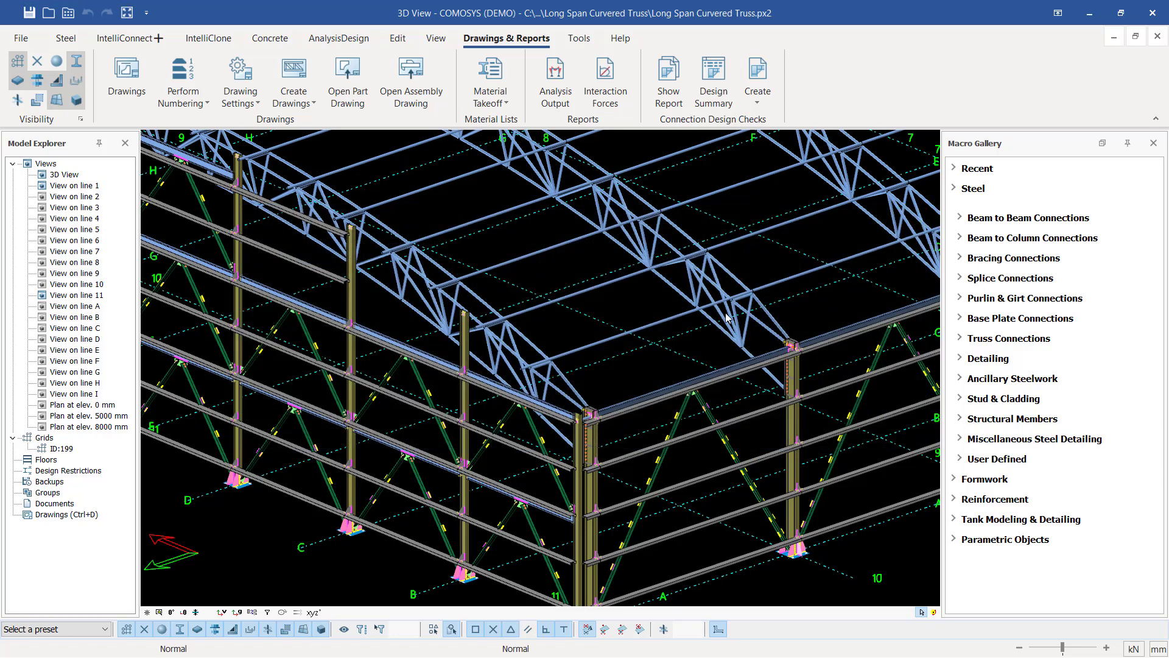
scroll(601, 438, "down", 3)
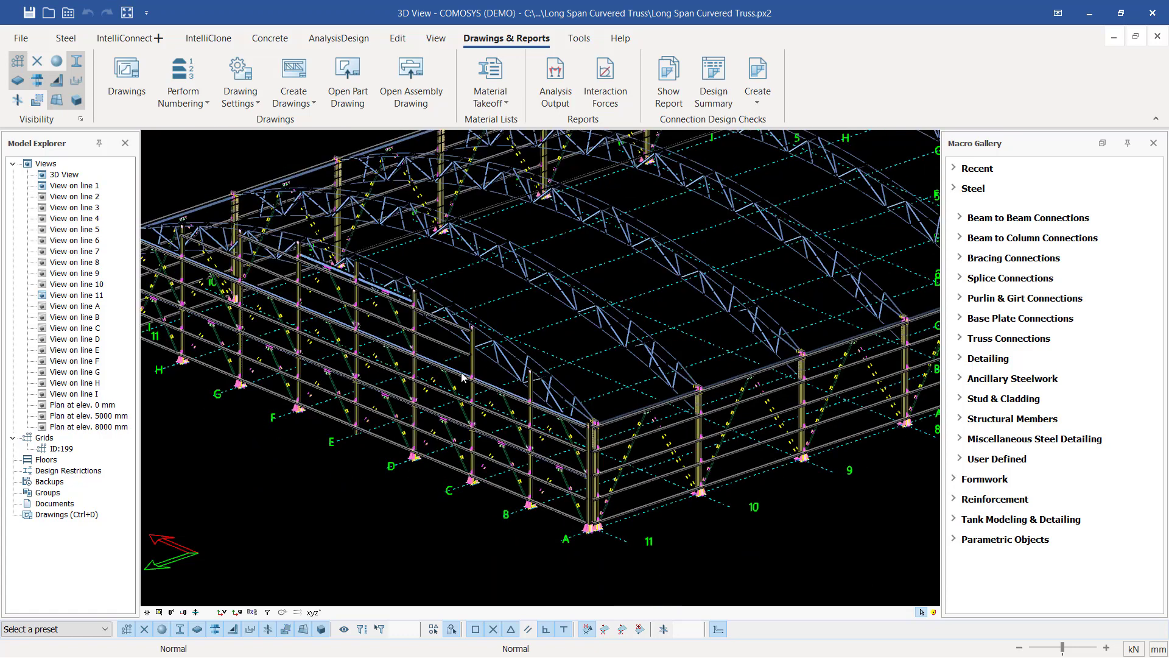
scroll(632, 404, "down", 1)
scroll(265, 315, "up", 1)
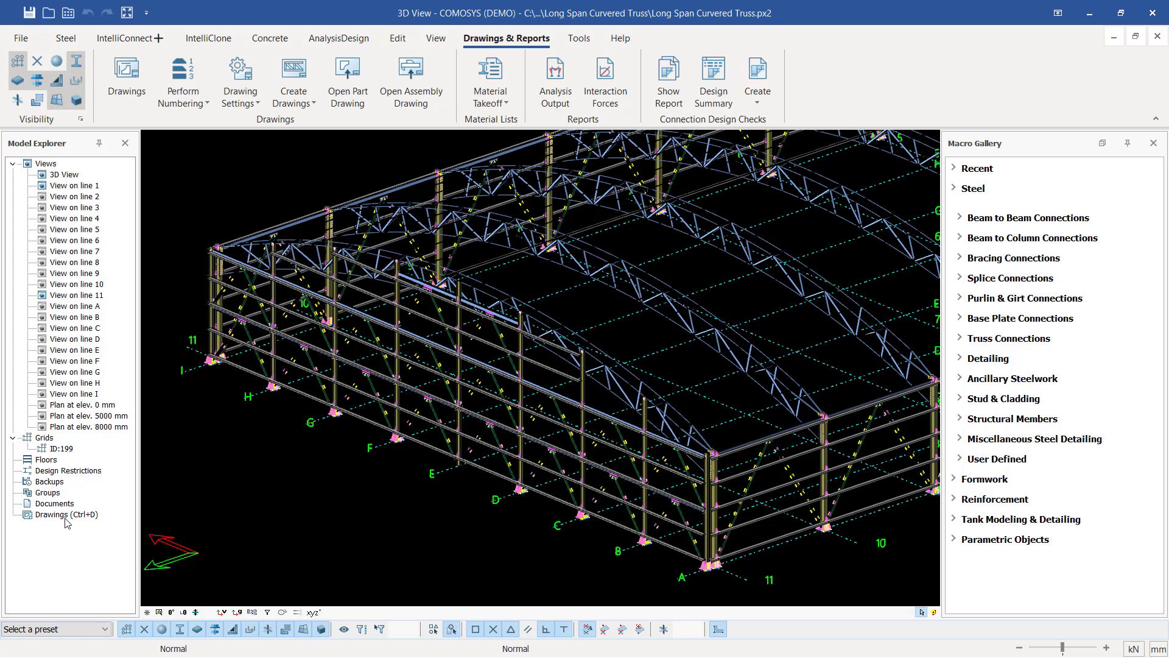
left_click(128, 85)
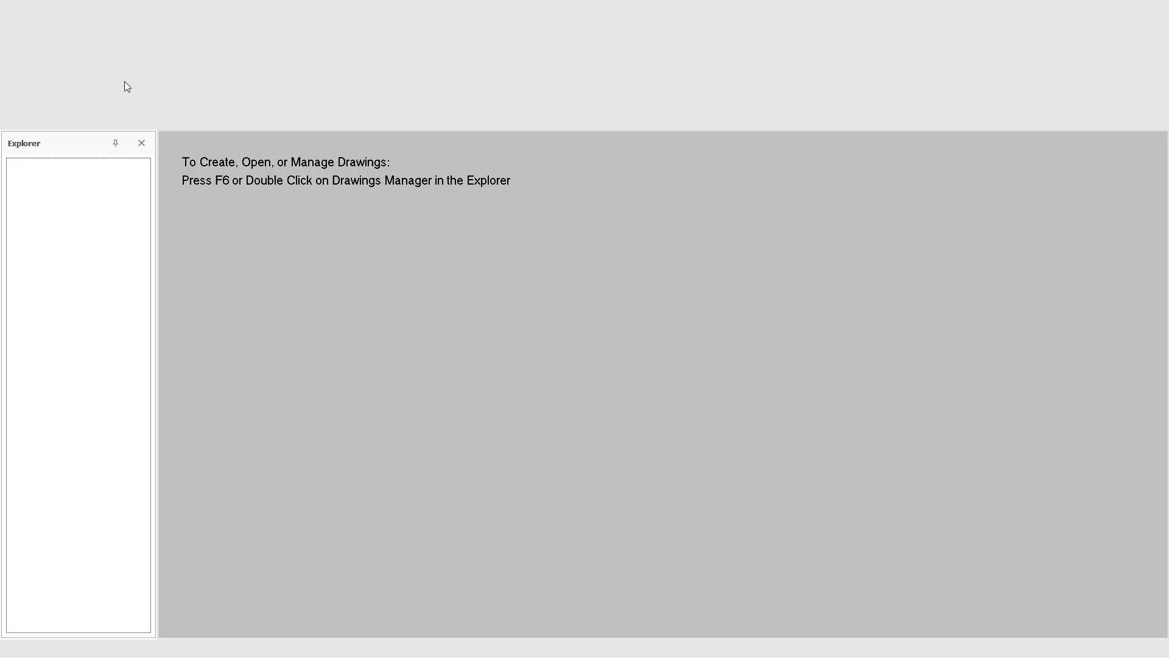
left_click(125, 86)
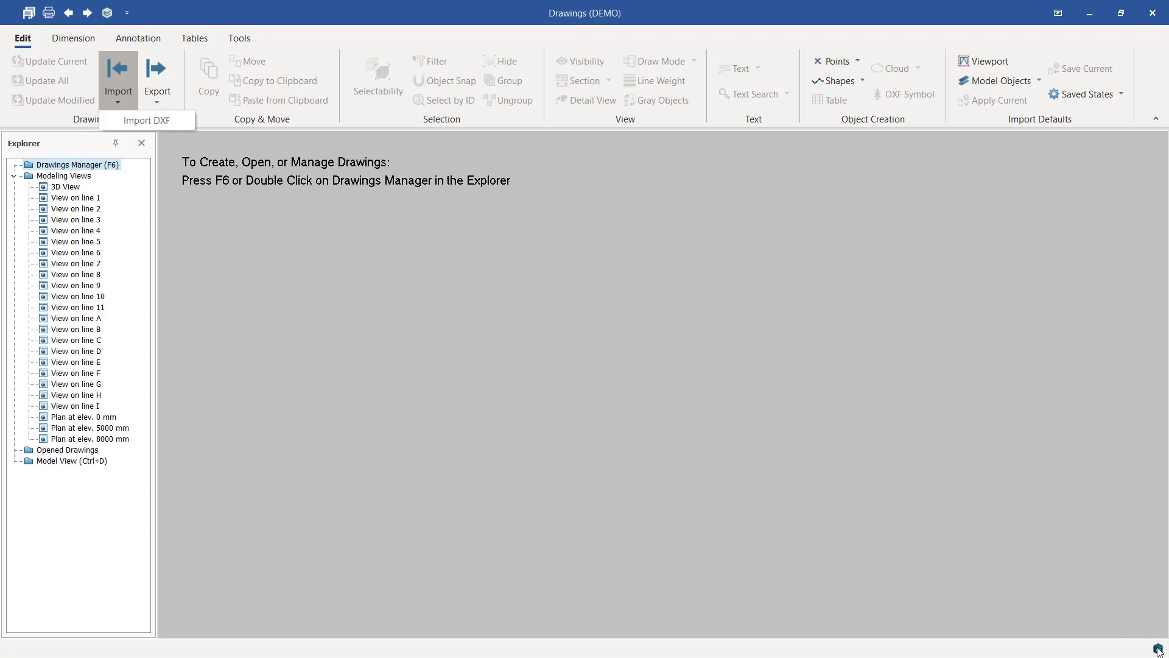
left_click(743, 441)
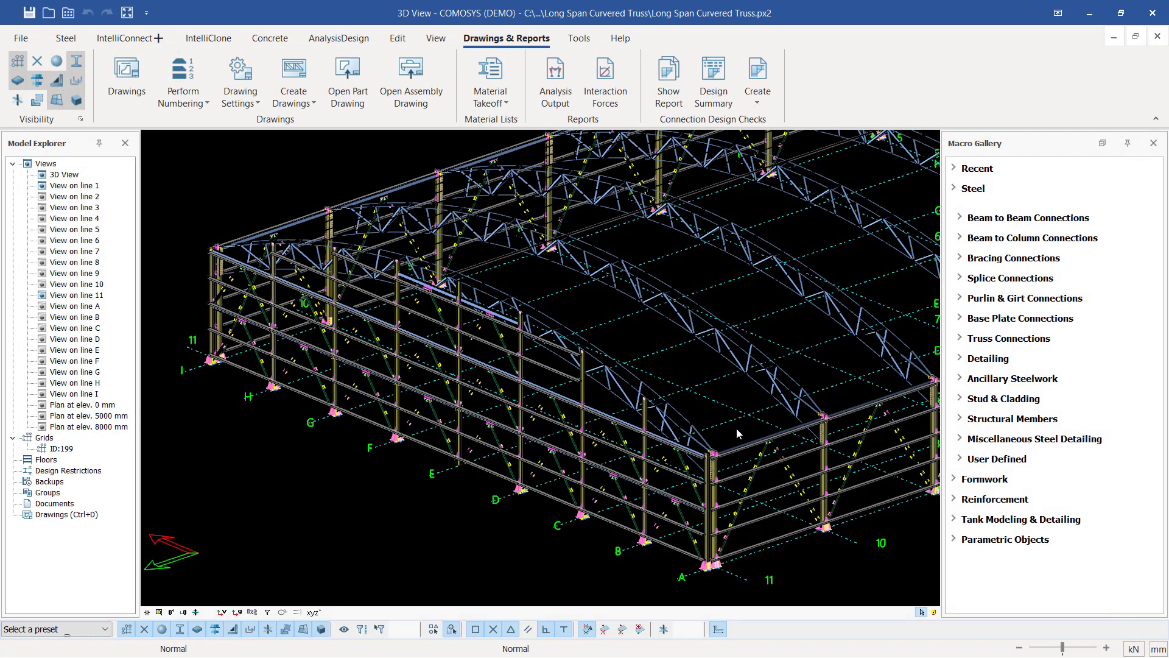
Step: In the Drawings Manager, create an A1 landscape Steel General Arrangement drawing named GA001 and save the changes
double_click(53, 515)
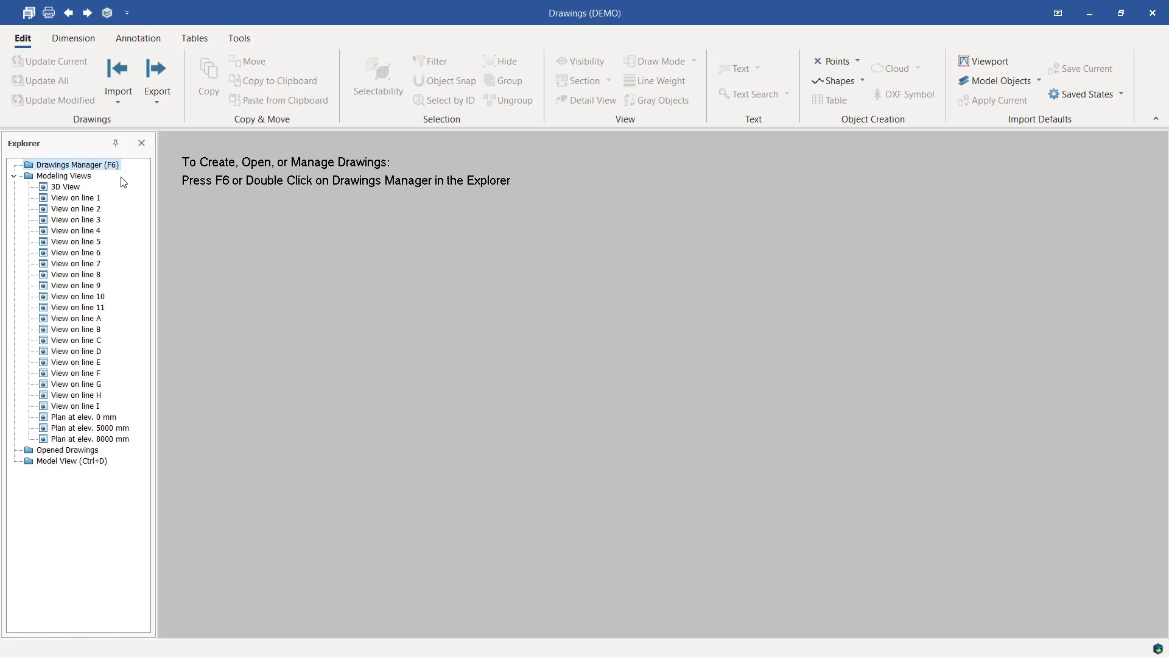
double_click(95, 165)
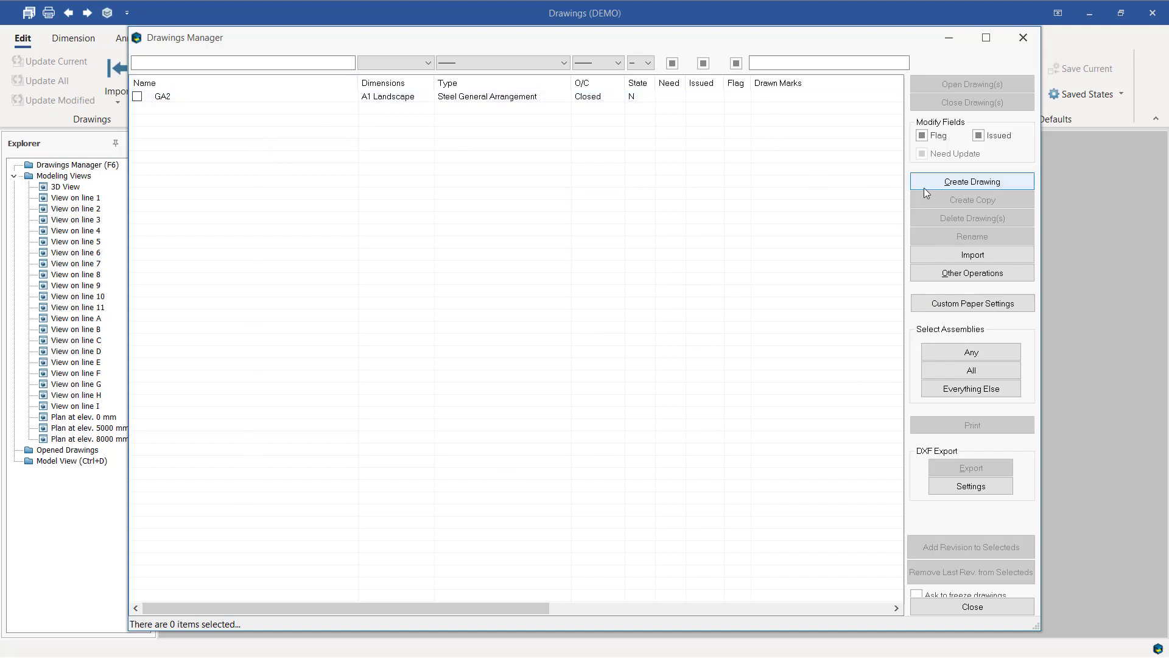
left_click(977, 182)
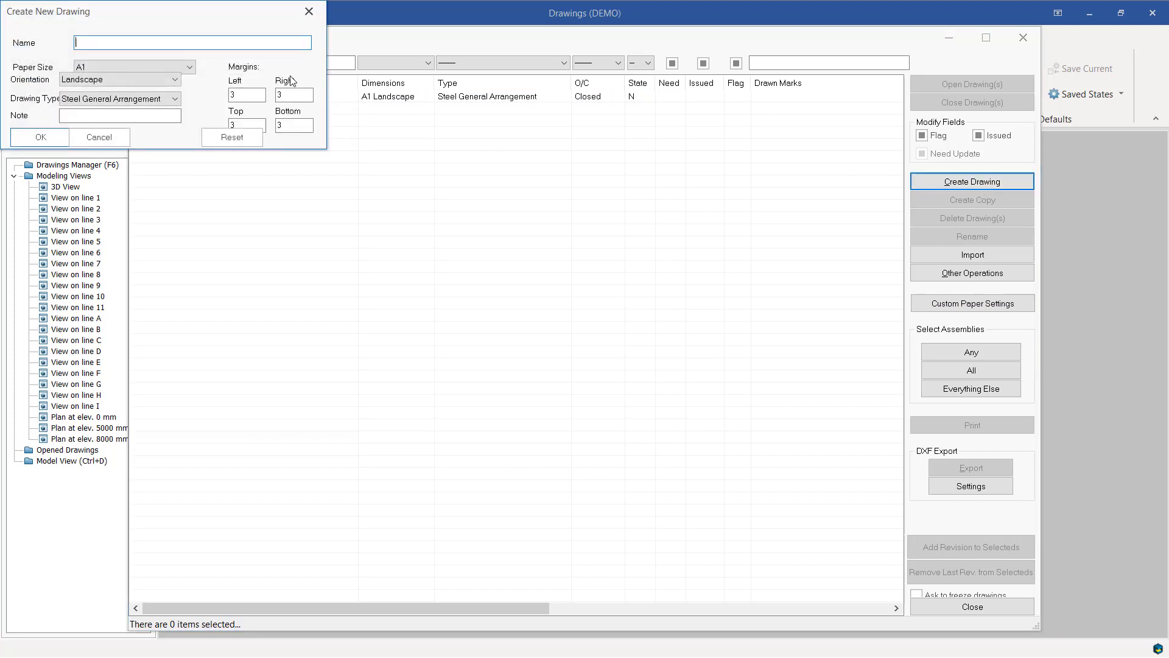
left_click_drag(150, 18, 562, 188)
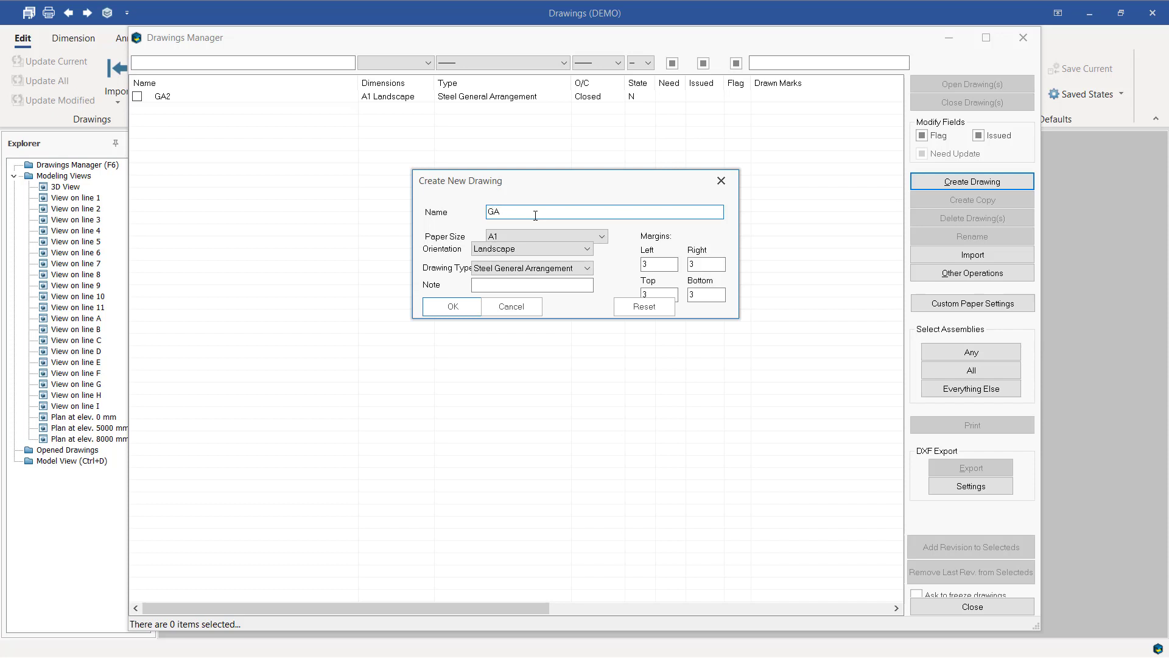
type("001")
left_click(601, 237)
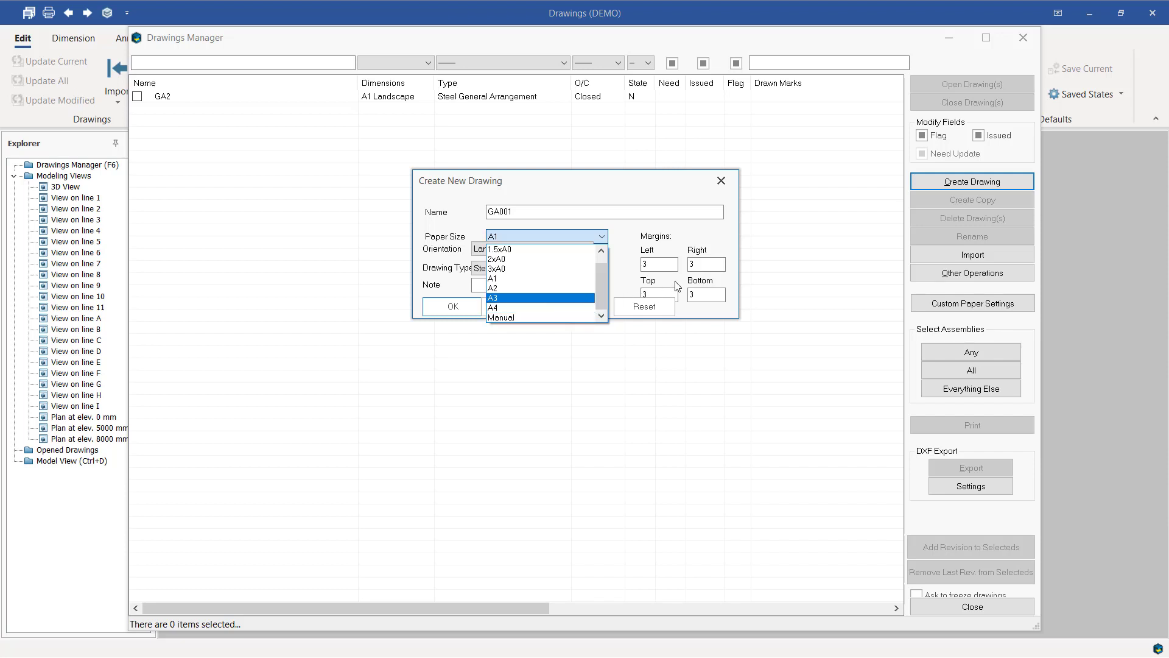
left_click(502, 280)
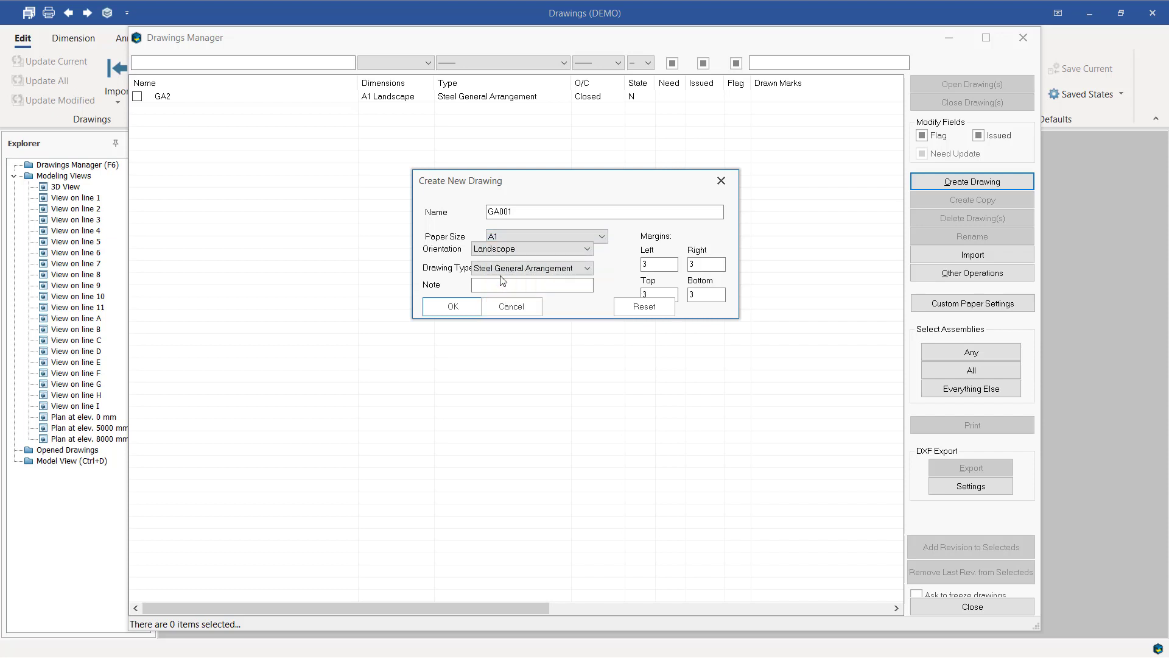
left_click(505, 286)
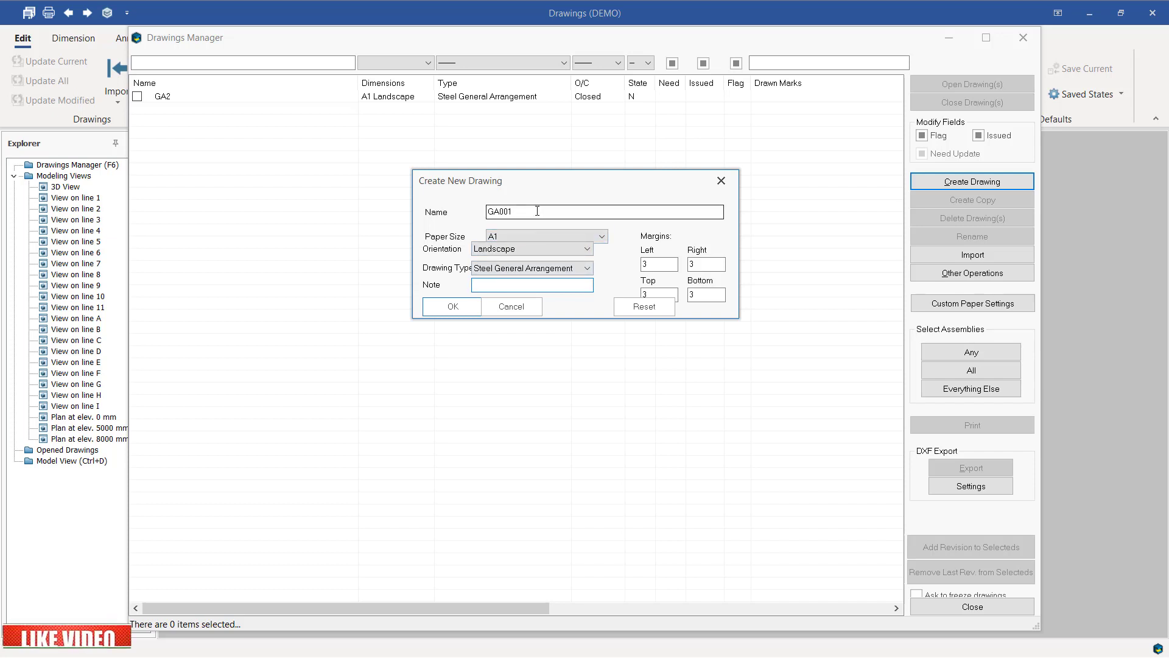
left_click(461, 302)
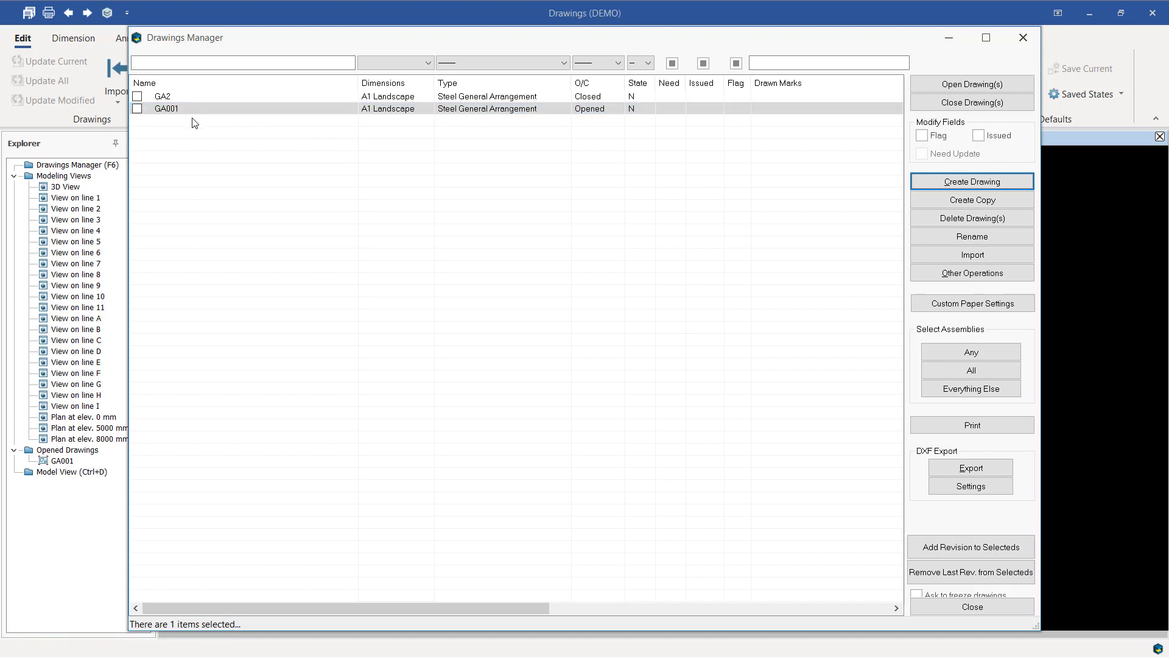
left_click(1025, 42)
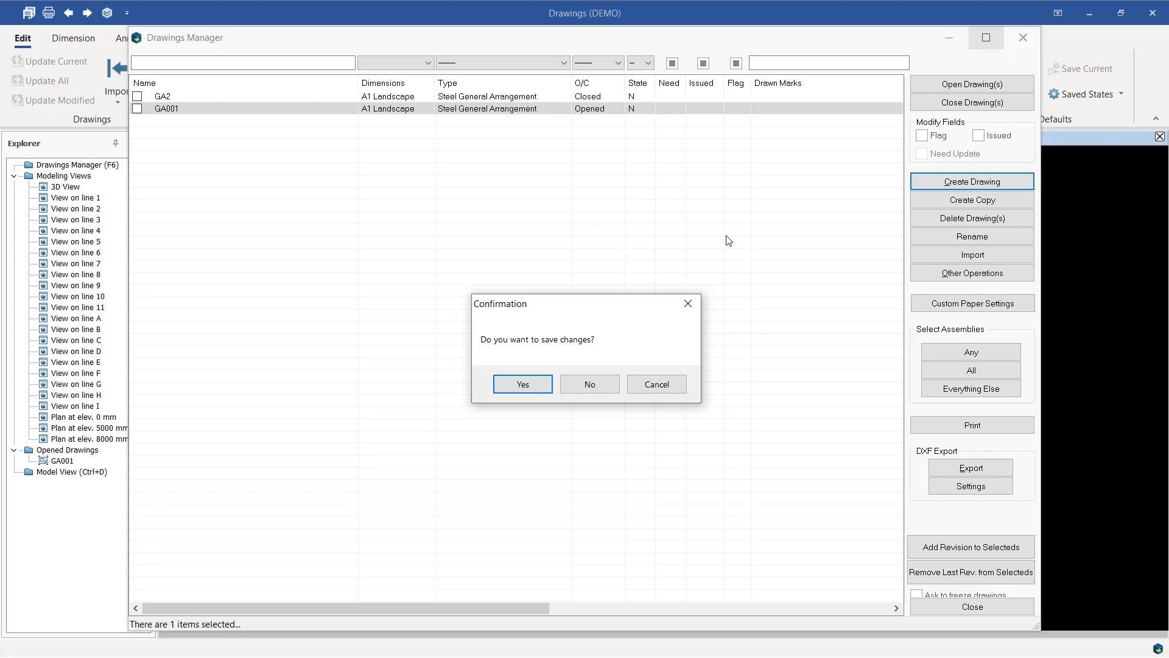
left_click(533, 387)
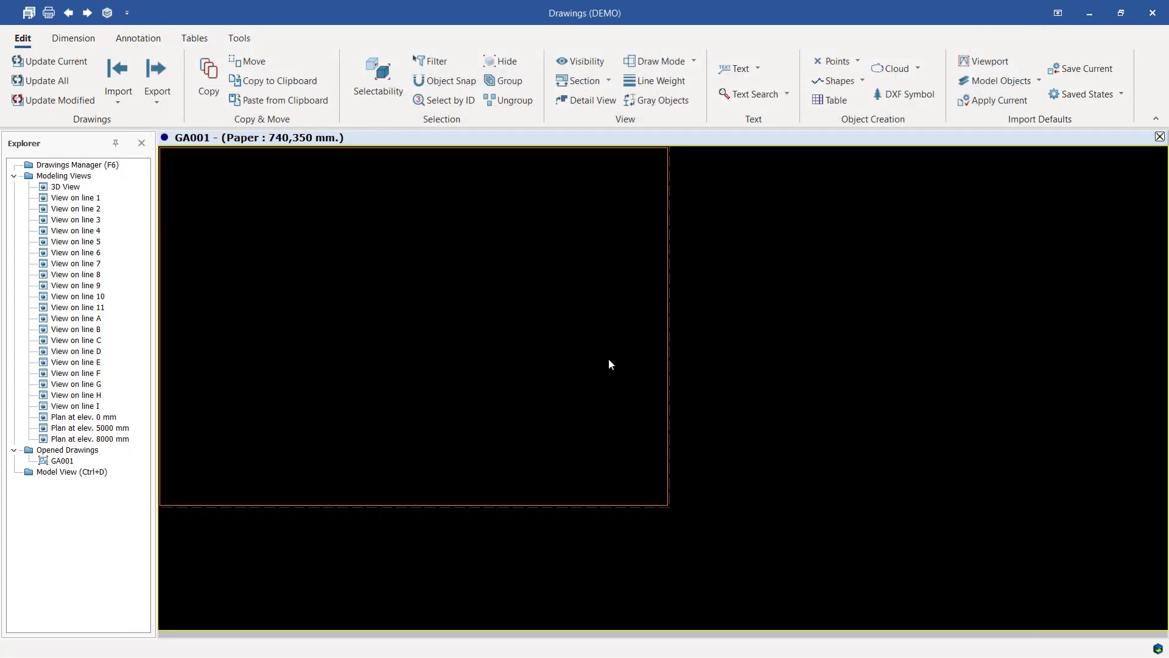
Step: Create a viewport from the modeling view "View on line 1" on the GA001 sheet
scroll(744, 419, "down", 2)
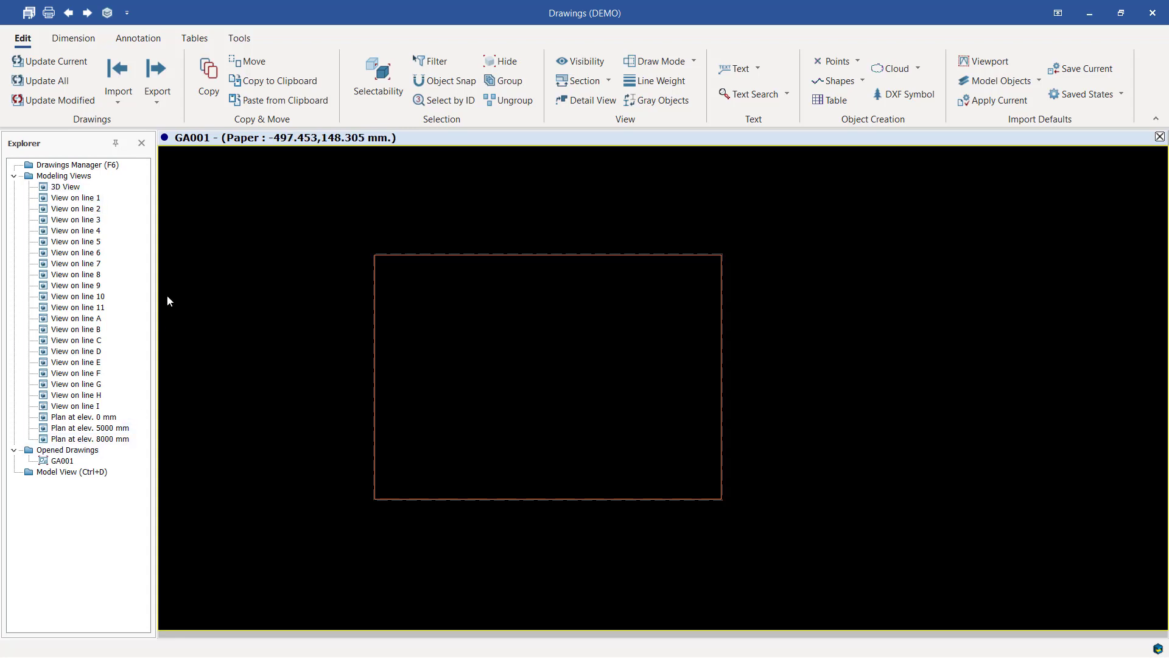
right_click(82, 198)
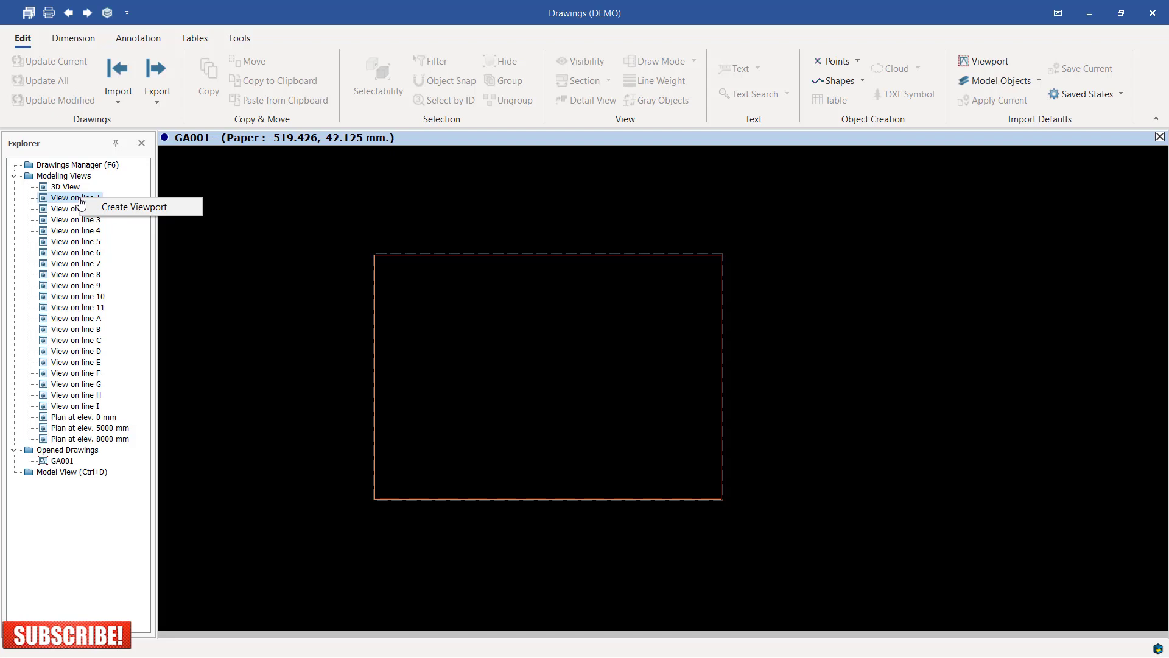
left_click(113, 207)
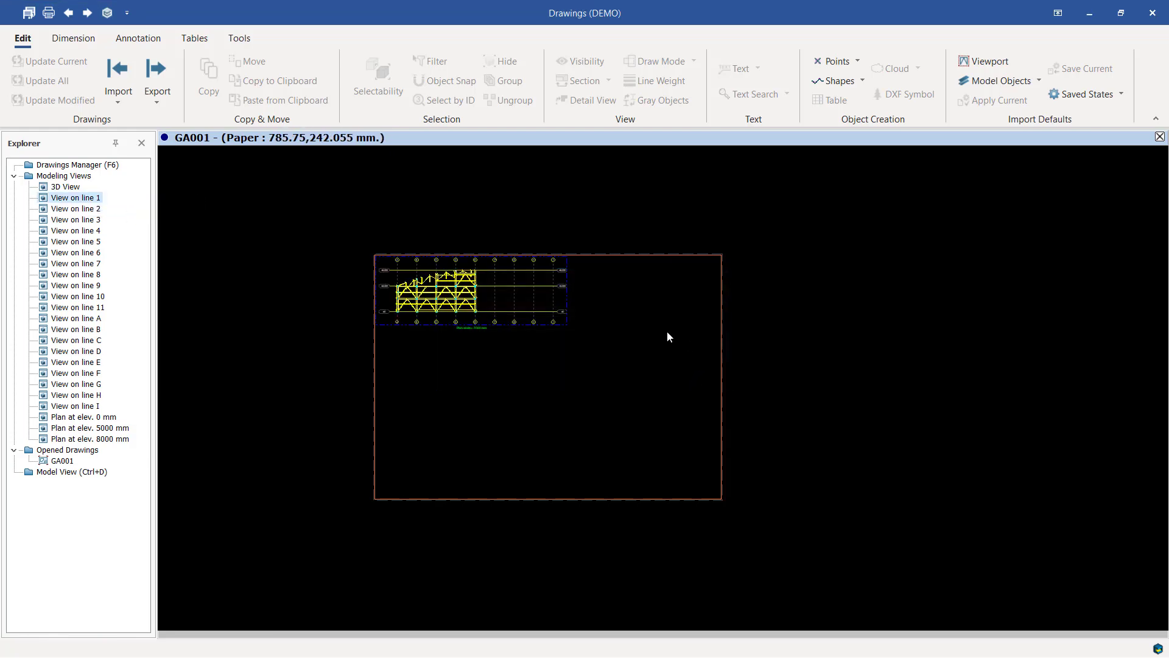
scroll(427, 268, "up", 5)
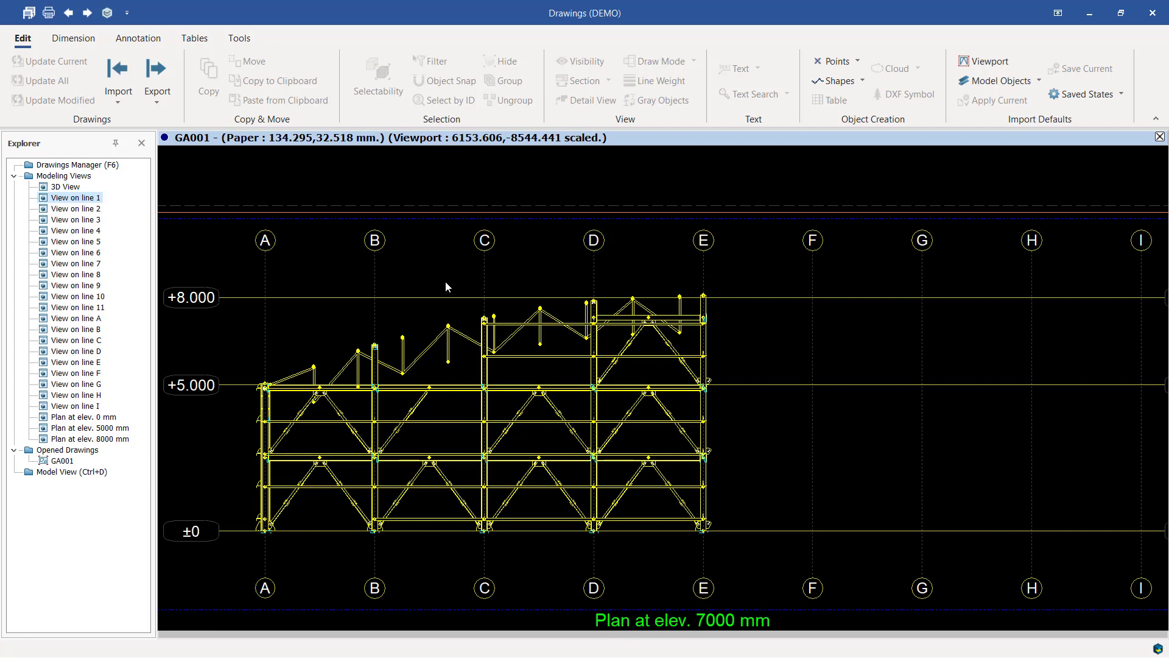
Step: Reset the X and Y filtering limits of the "View on line 1" viewport and apply the change
scroll(405, 254, "down", 4)
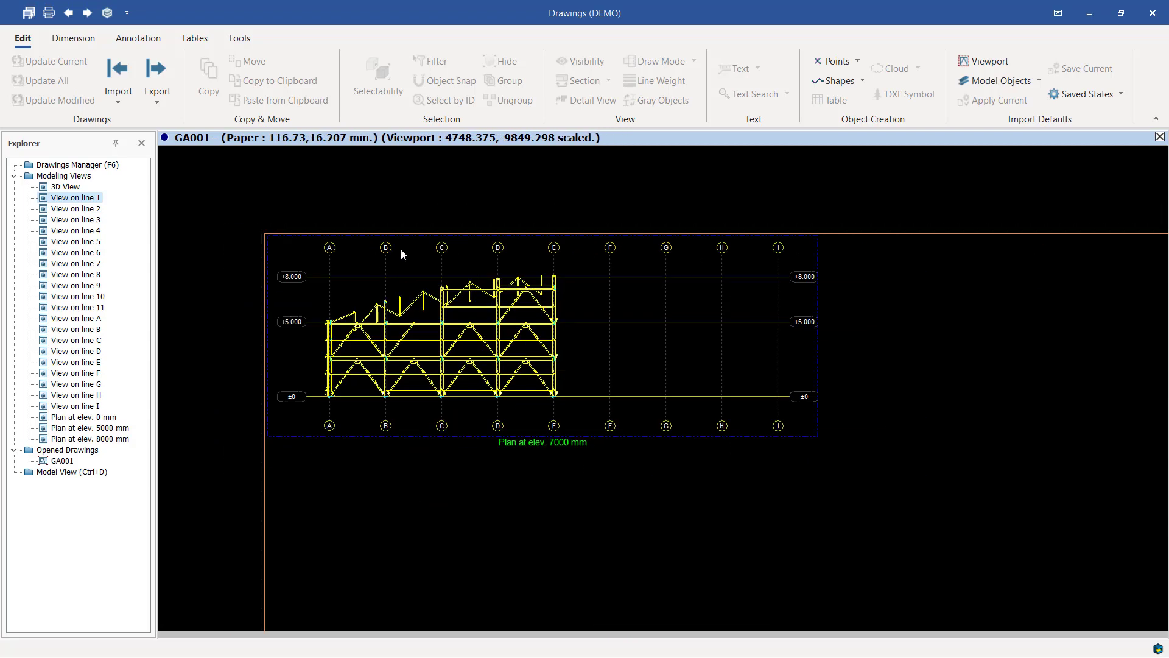
scroll(411, 256, "up", 1)
scroll(815, 459, "up", 1)
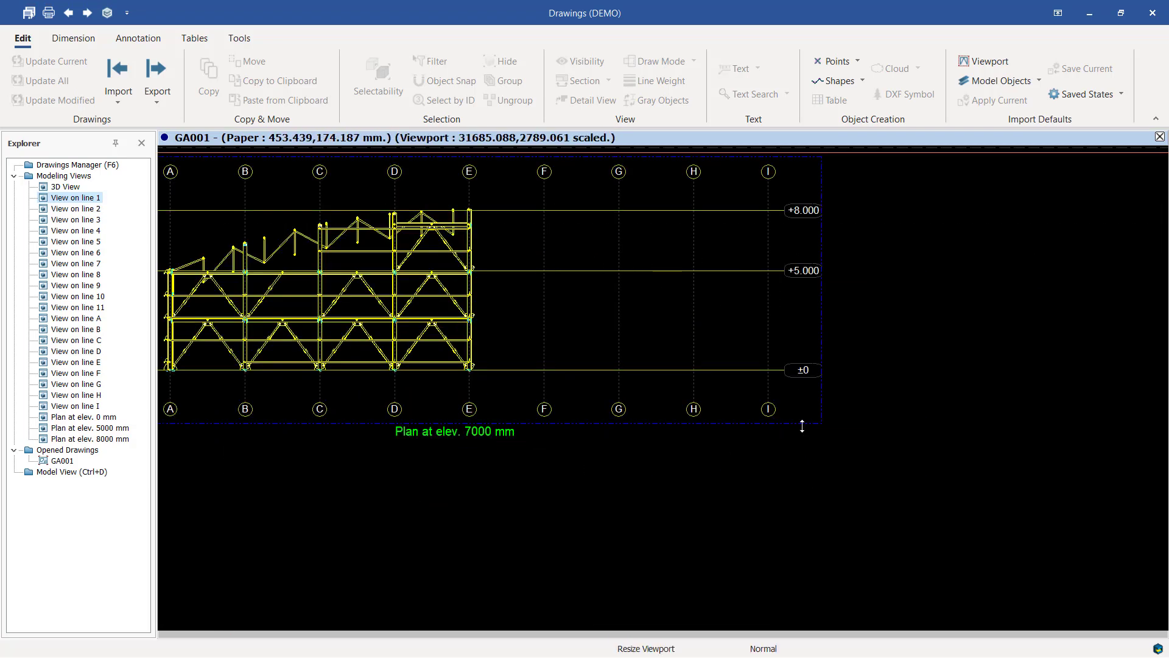
double_click(525, 423)
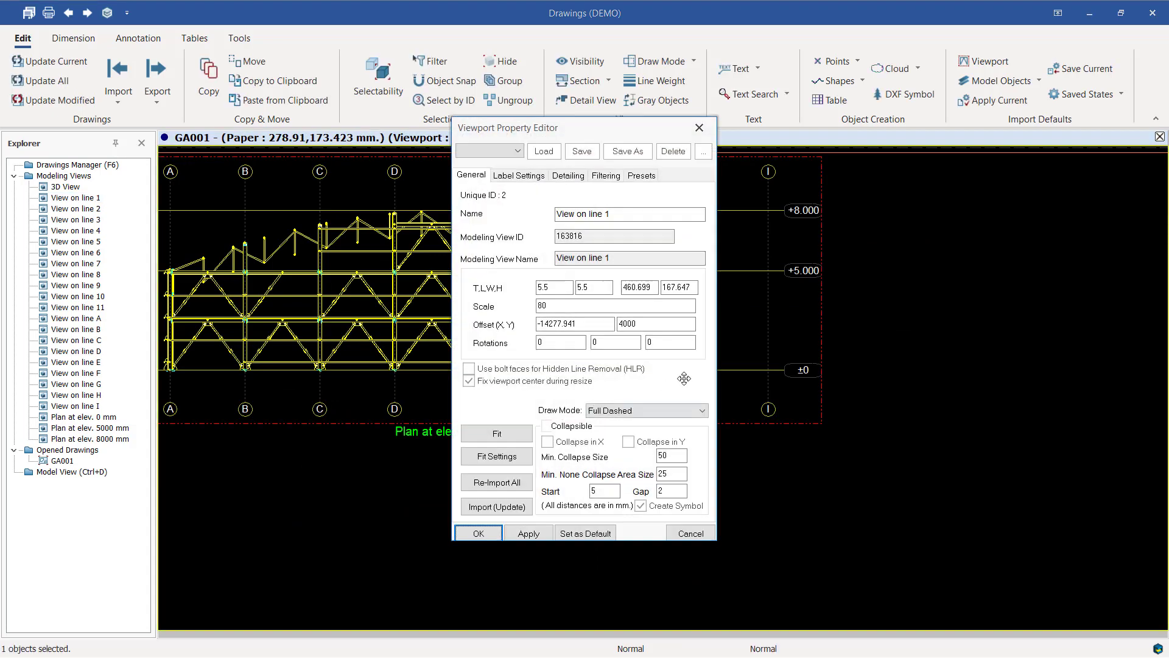
left_click(605, 176)
left_click(658, 258)
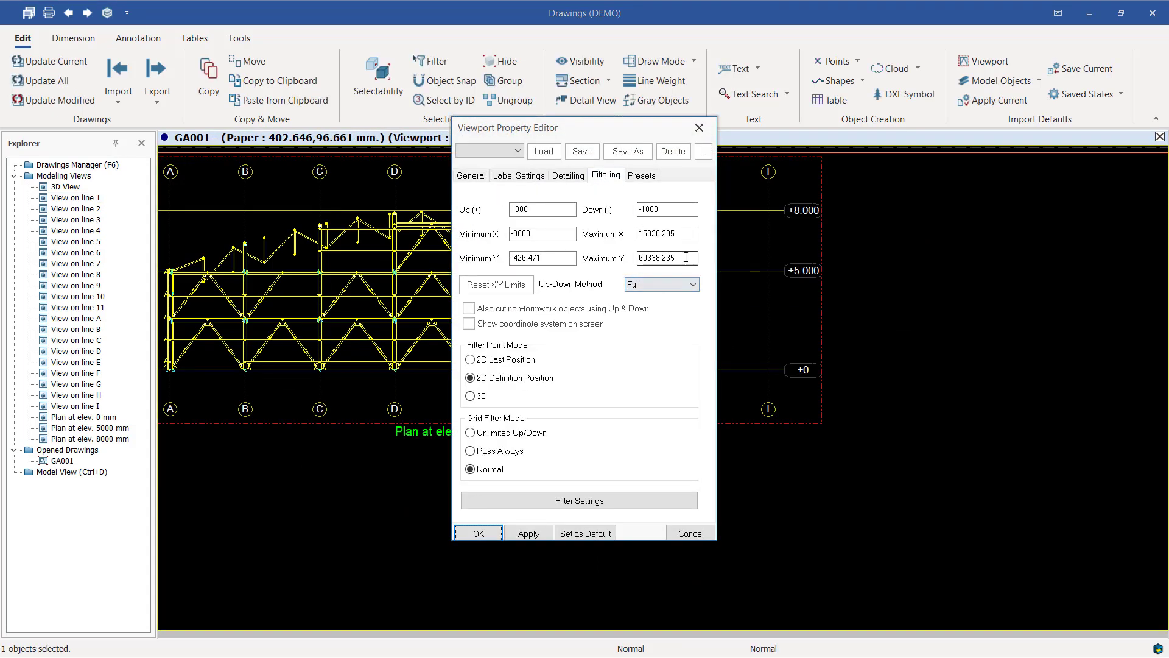
left_click_drag(658, 259, 647, 259)
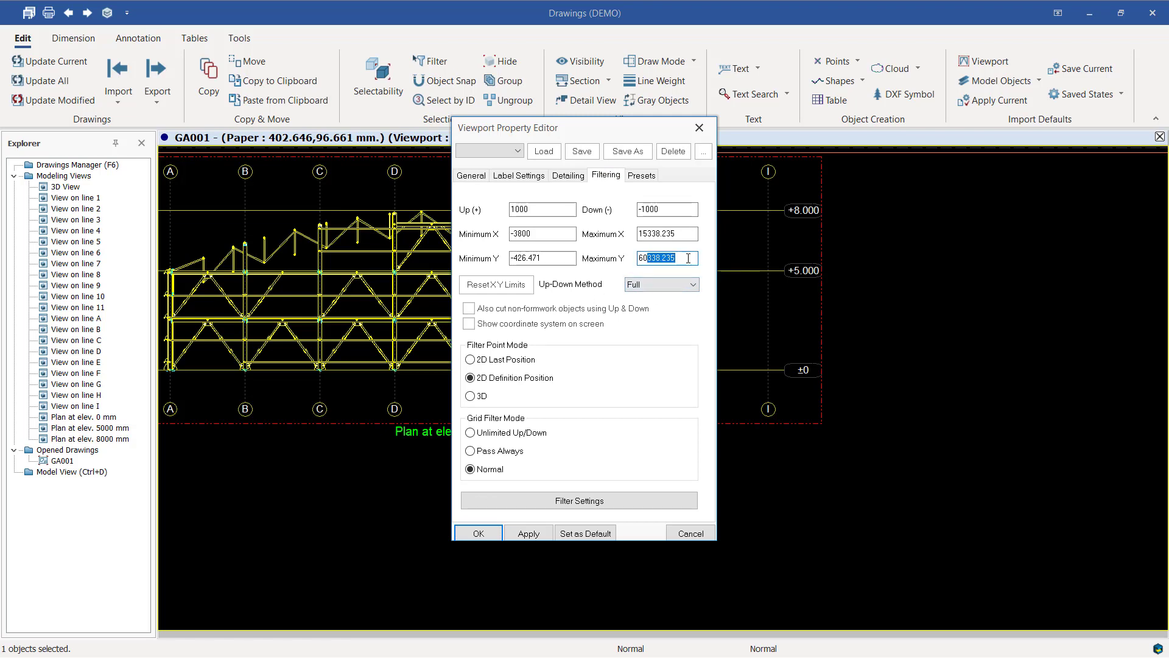
left_click(528, 289)
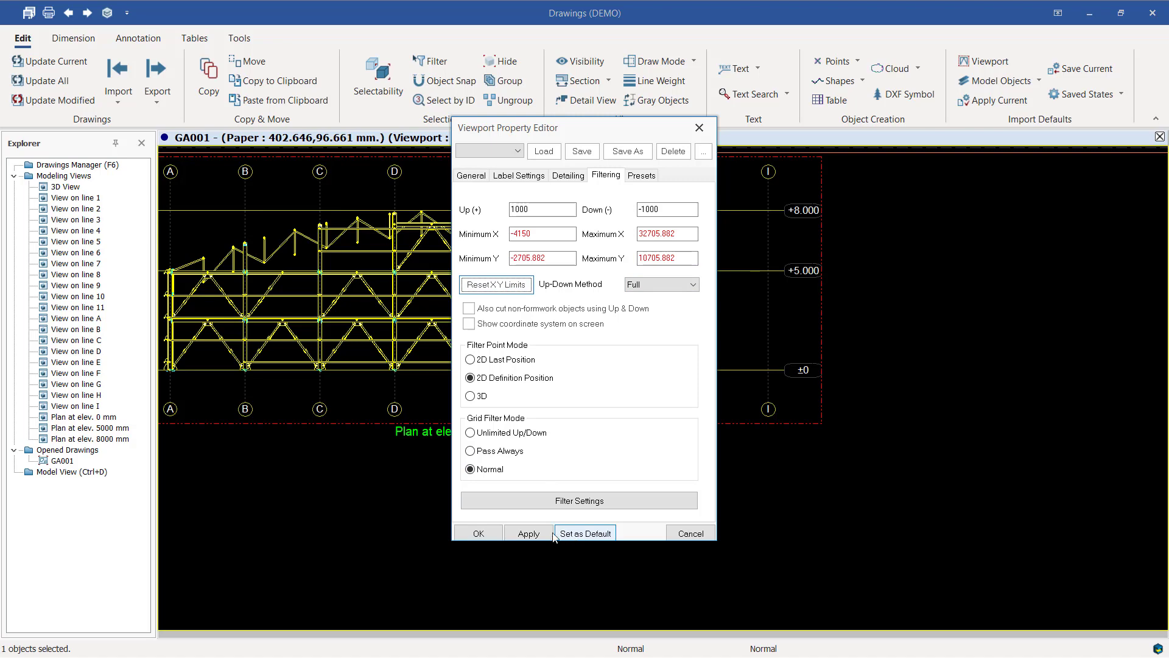
left_click(530, 534)
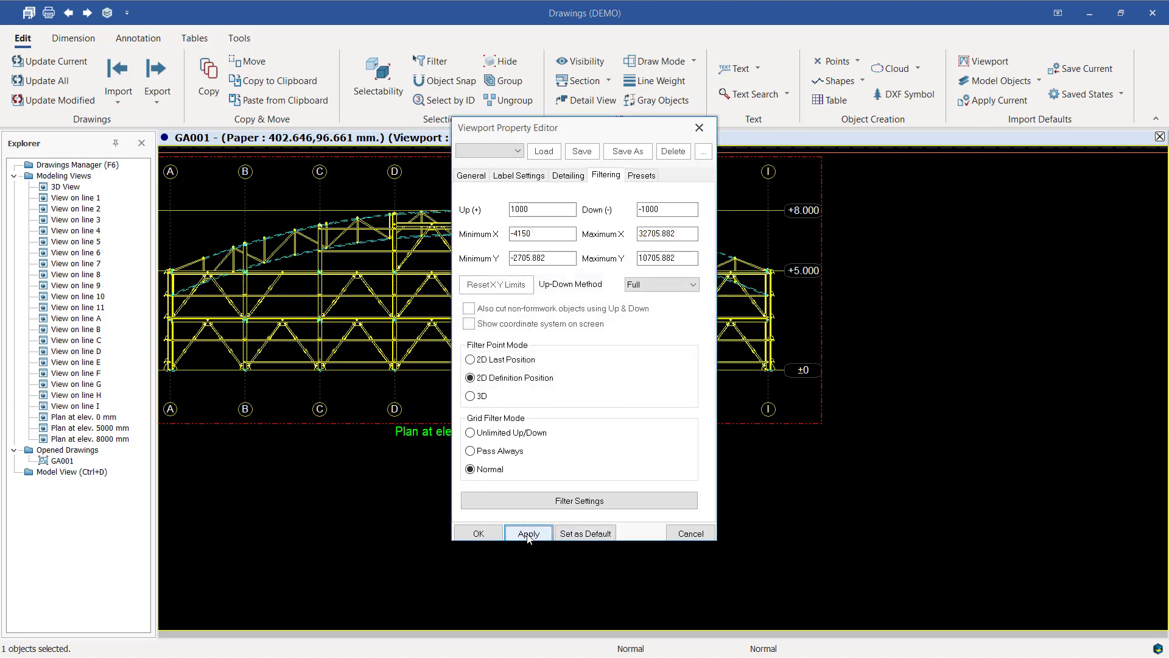
left_click(487, 532)
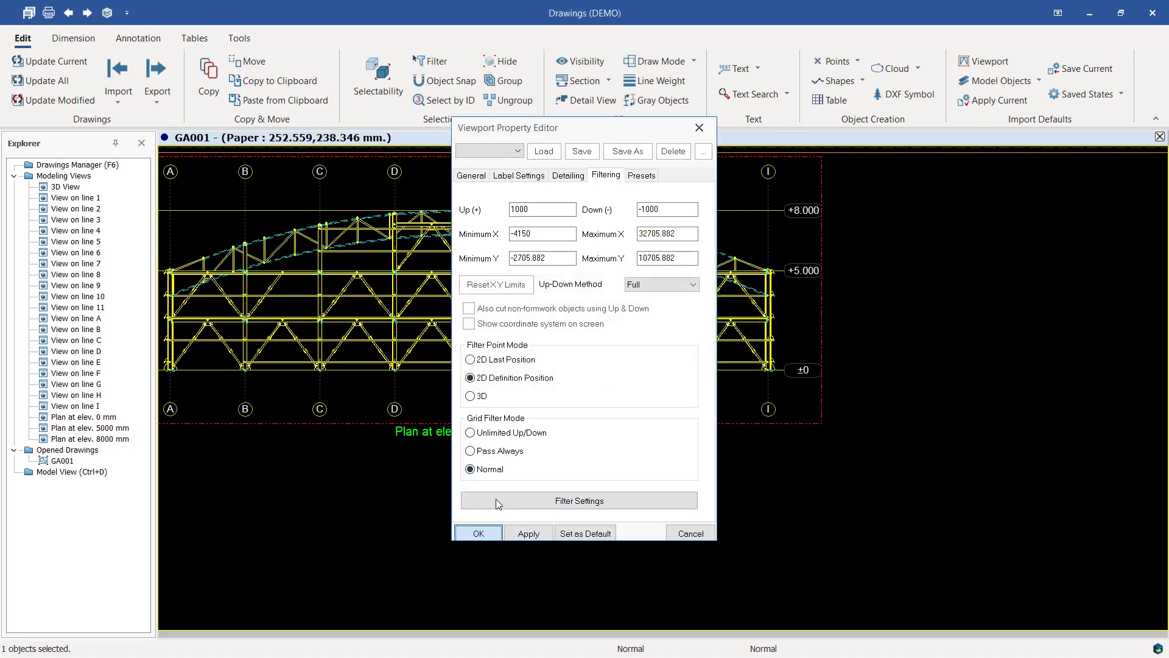
Step: Create a viewport from the modeling view "View on line A" on the GA001 sheet
scroll(697, 348, "down", 2)
scroll(470, 337, "up", 4)
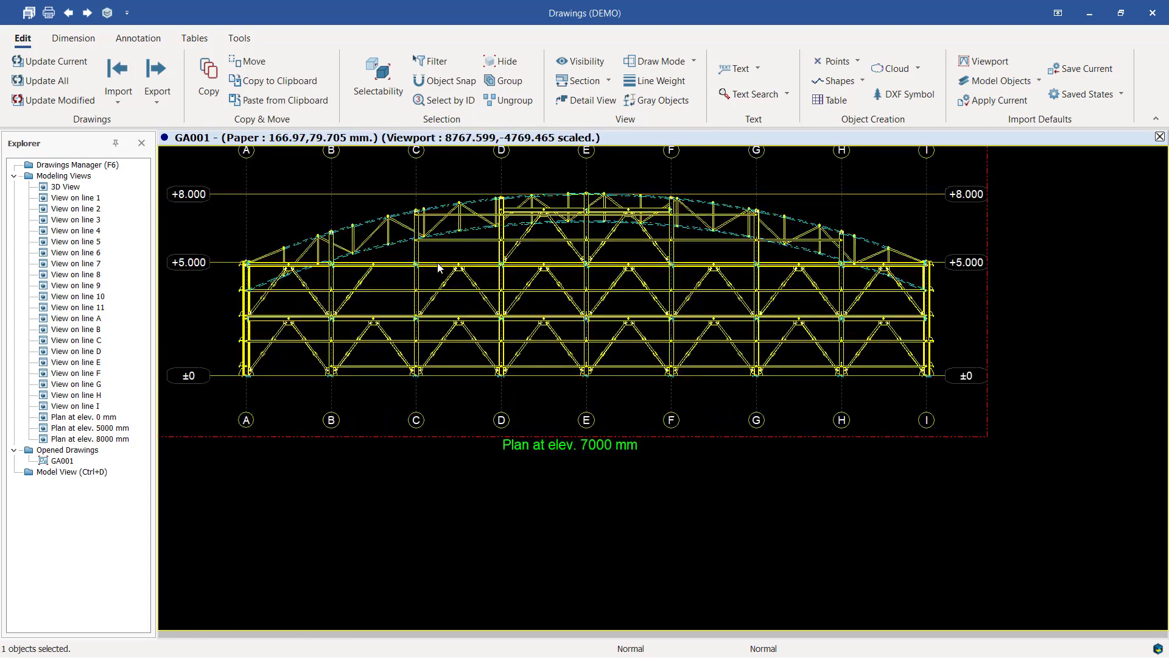
scroll(455, 337, "down", 2)
scroll(406, 257, "up", 4)
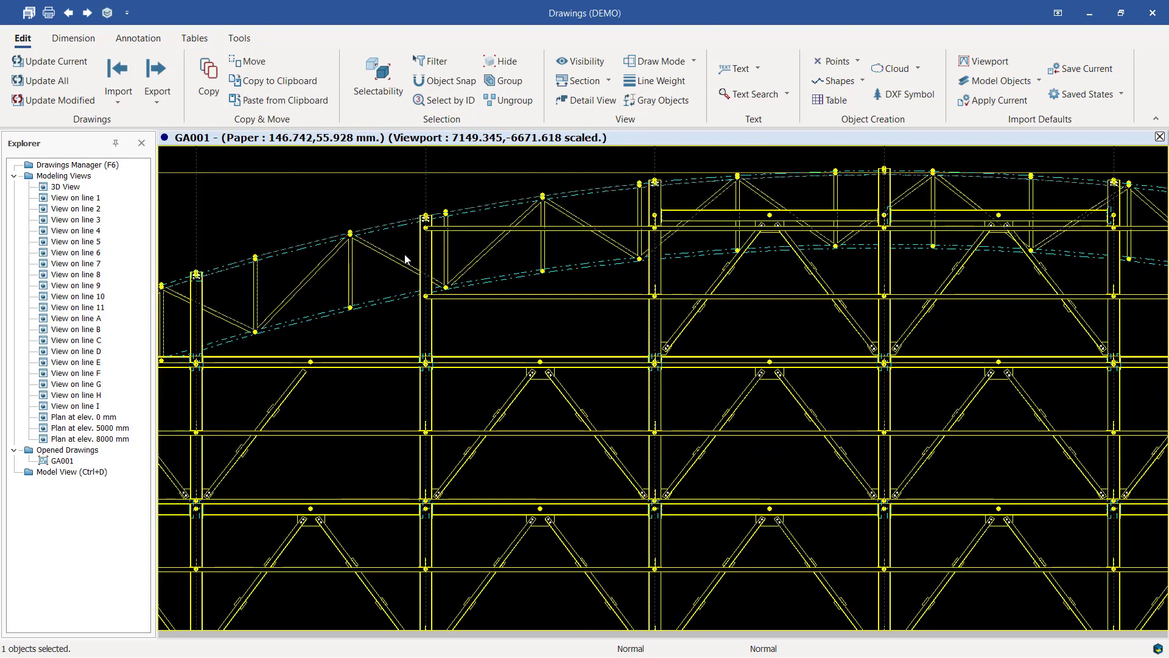
scroll(406, 258, "down", 4)
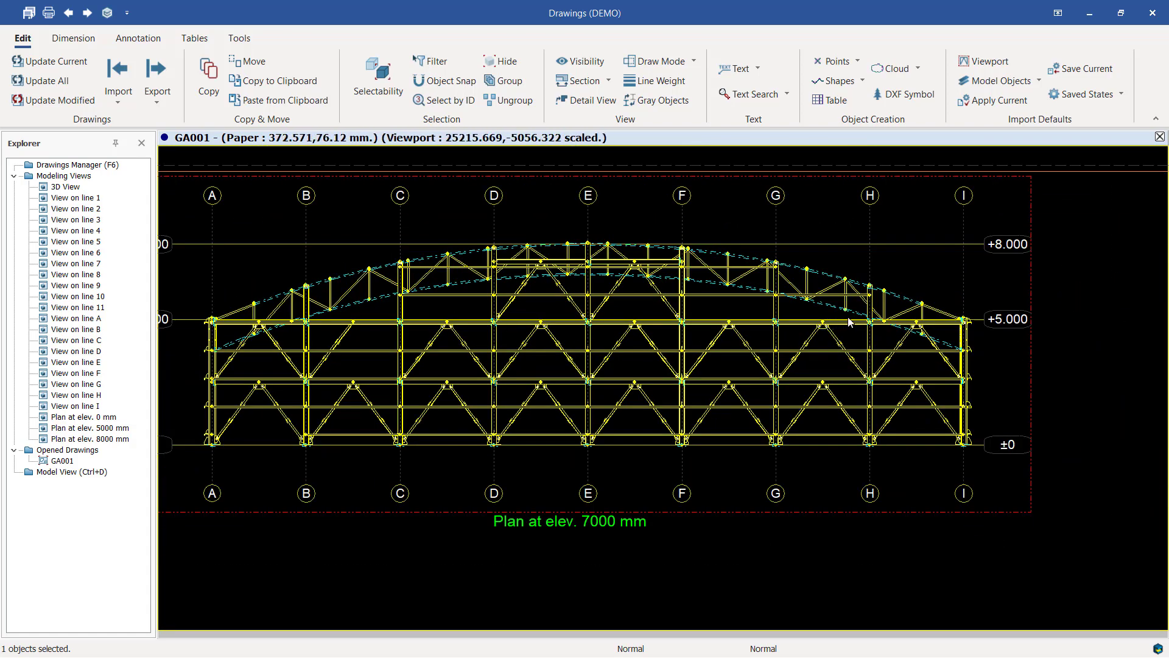
scroll(433, 307, "down", 2)
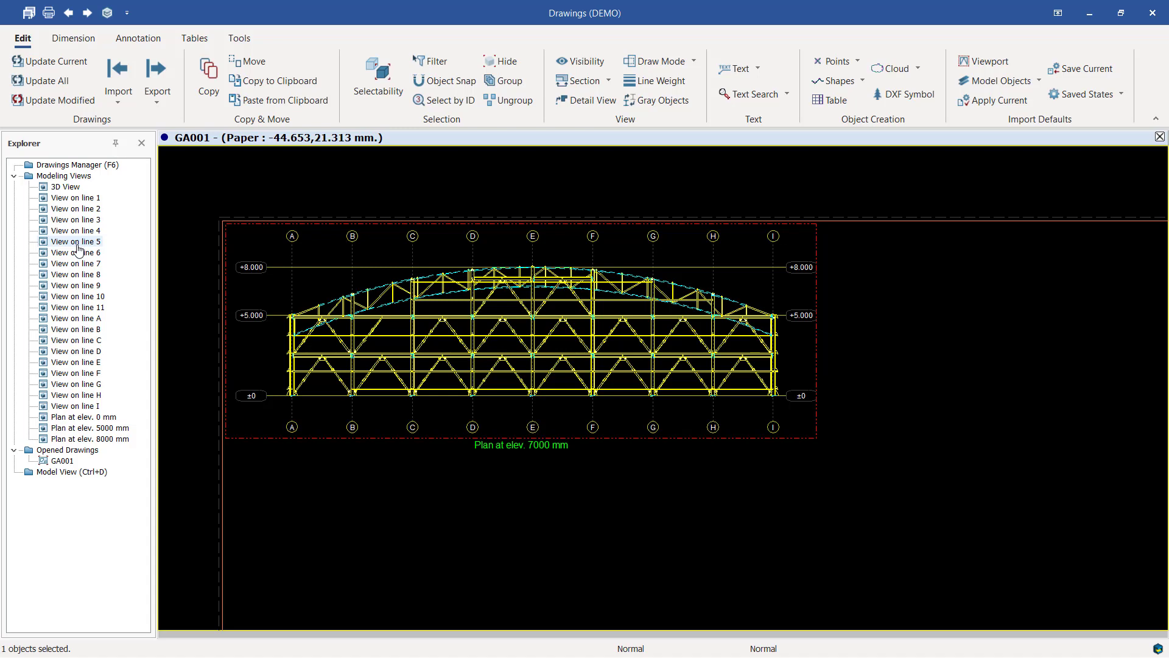
right_click(89, 323)
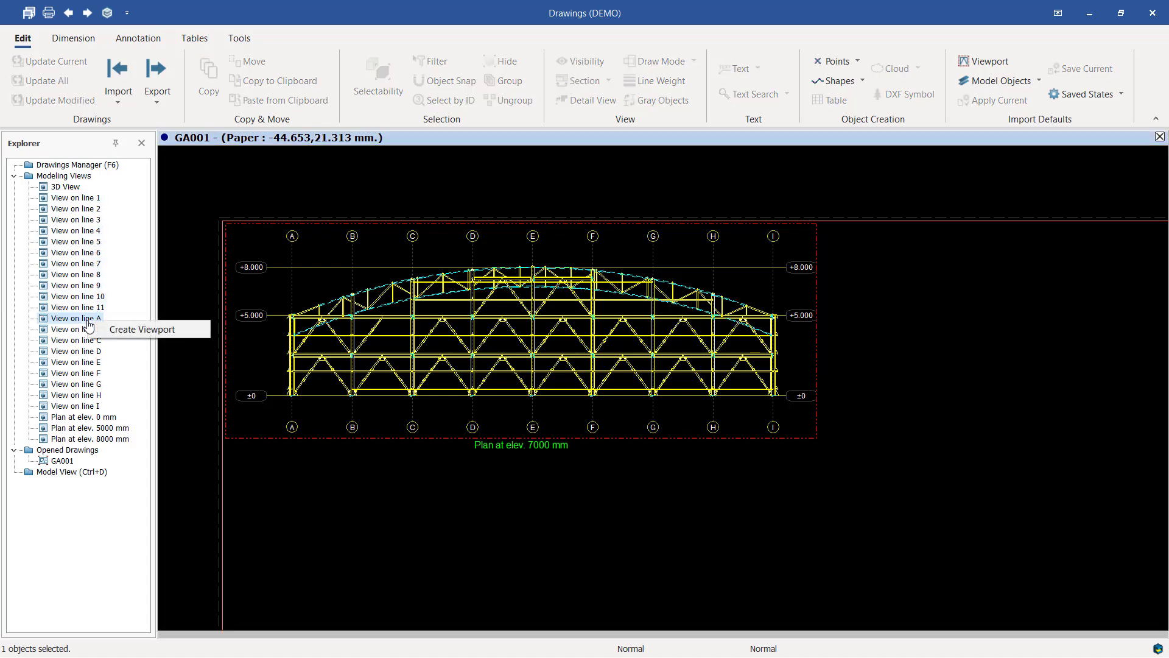
left_click(142, 329)
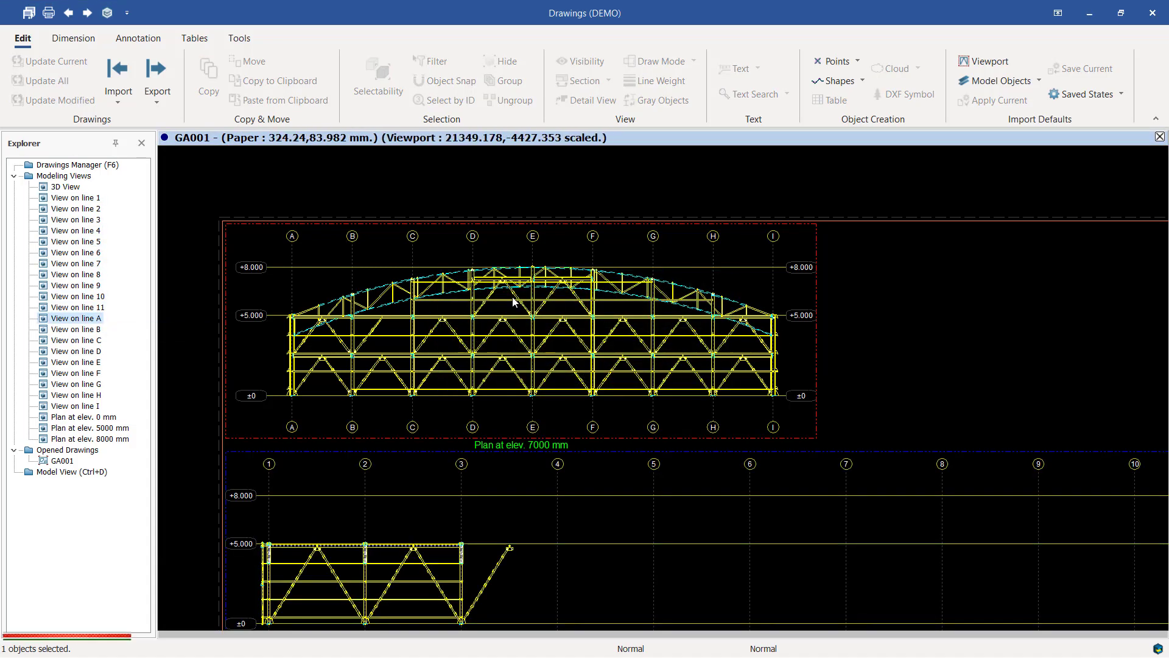
Step: Reset the X and Y filtering limits of the "View on line A" viewport and apply the change
scroll(513, 301, "down", 3)
scroll(549, 392, "up", 2)
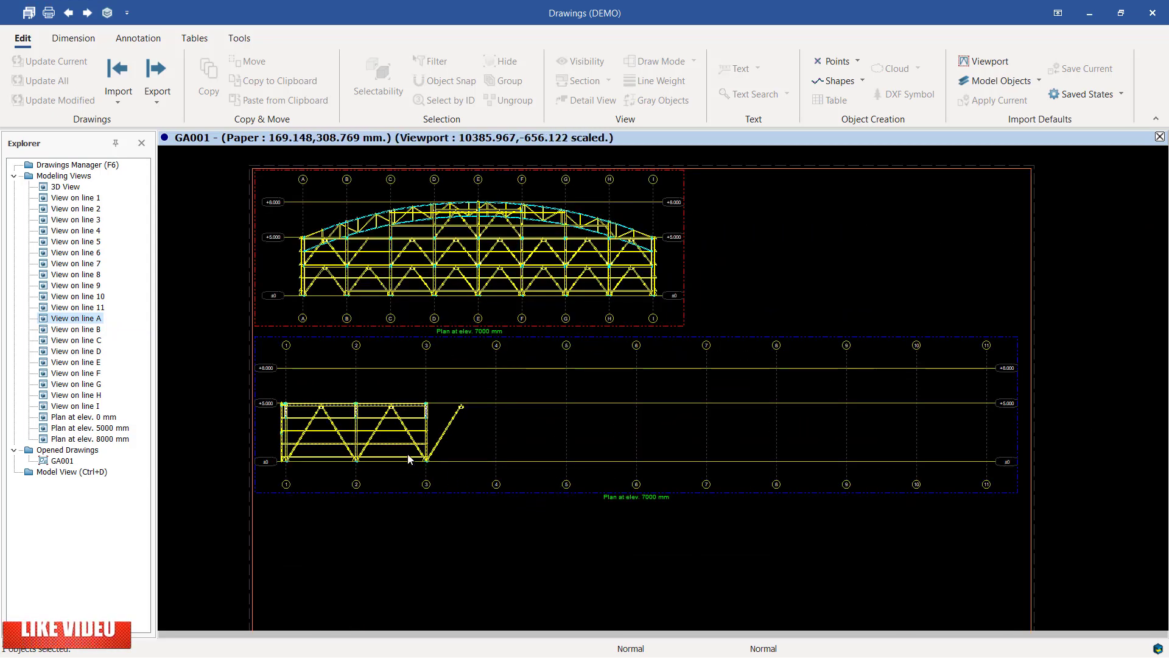
scroll(408, 458, "up", 1)
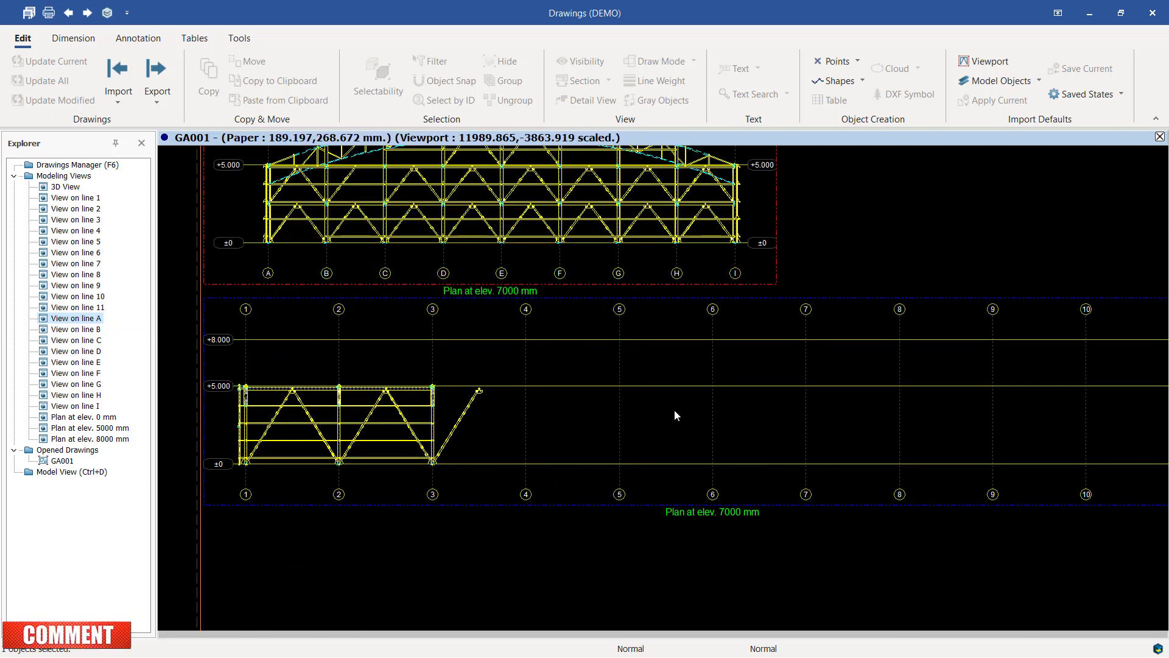
scroll(600, 487, "down", 1)
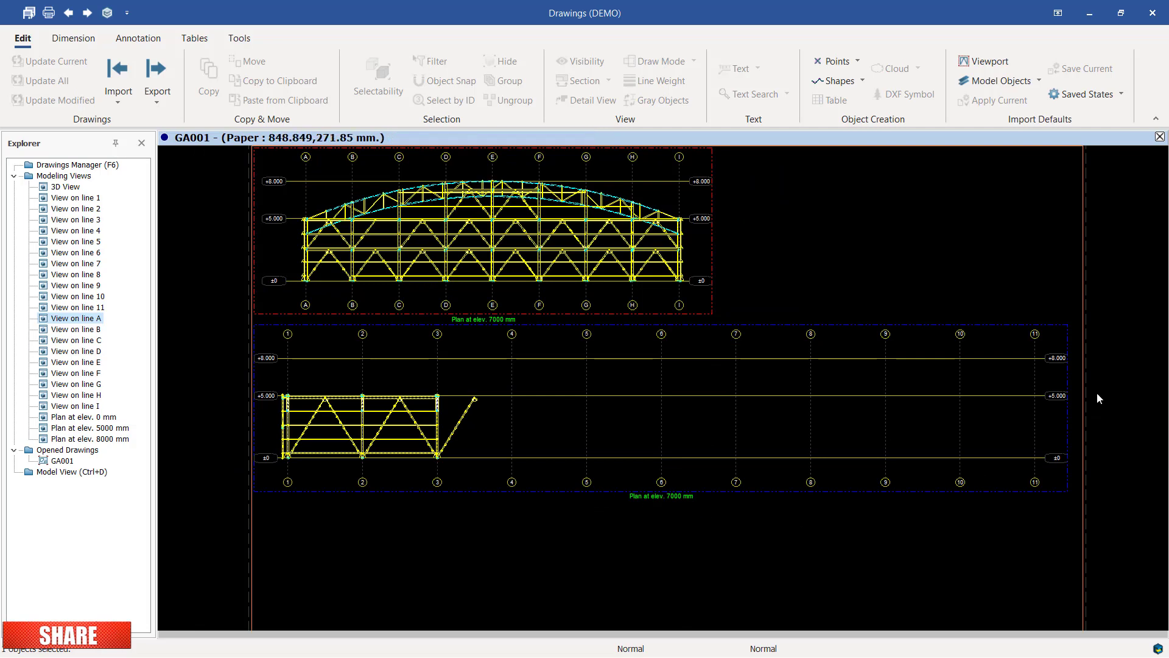
double_click(560, 491)
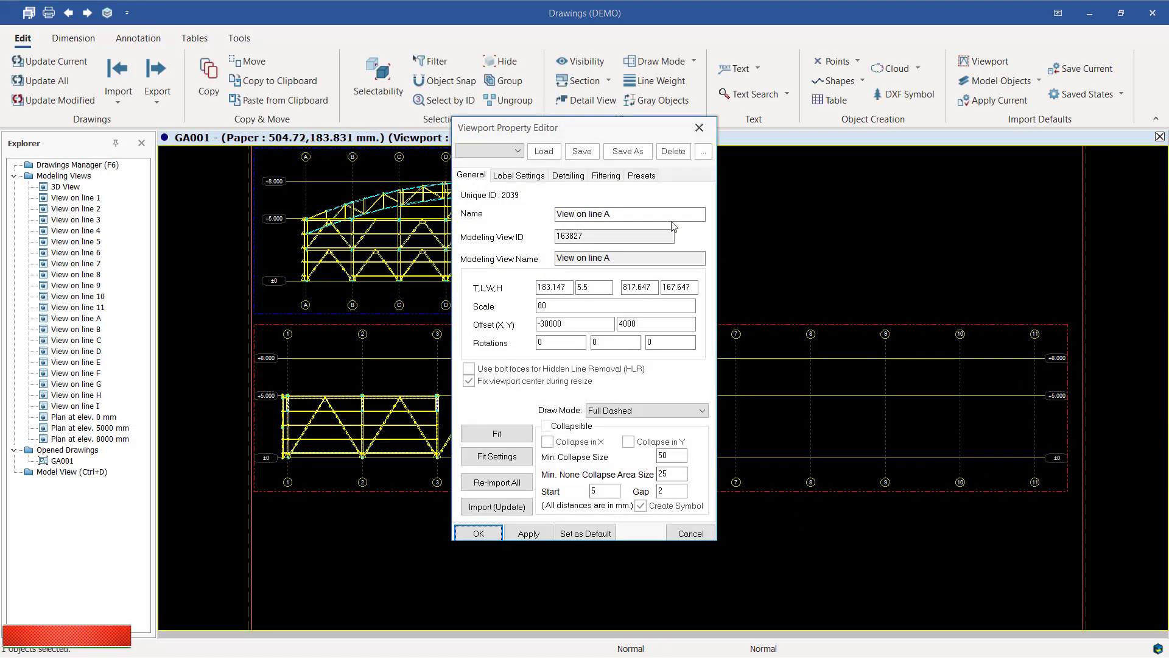
left_click_drag(568, 134, 833, 173)
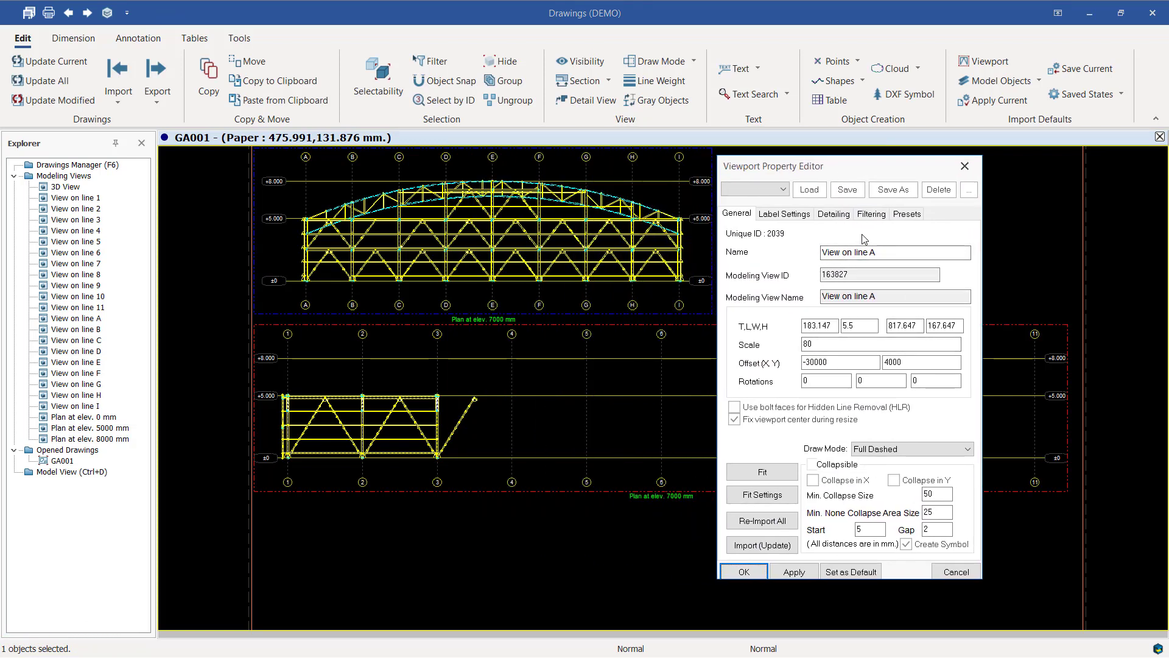
left_click(871, 214)
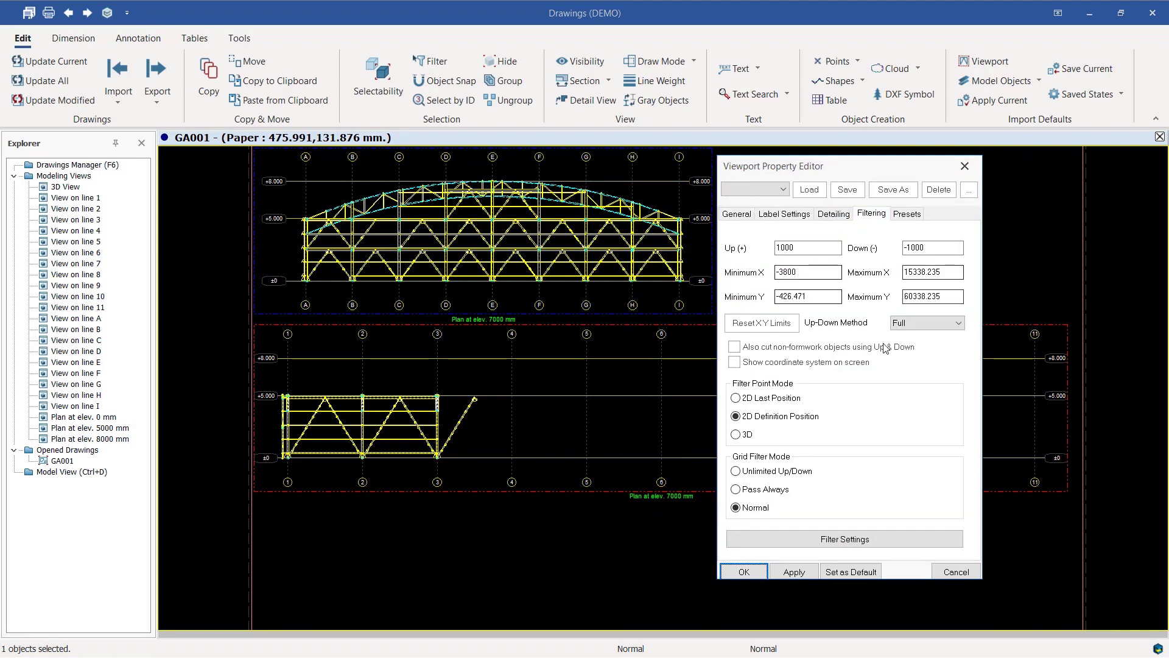
left_click(762, 326)
left_click(790, 571)
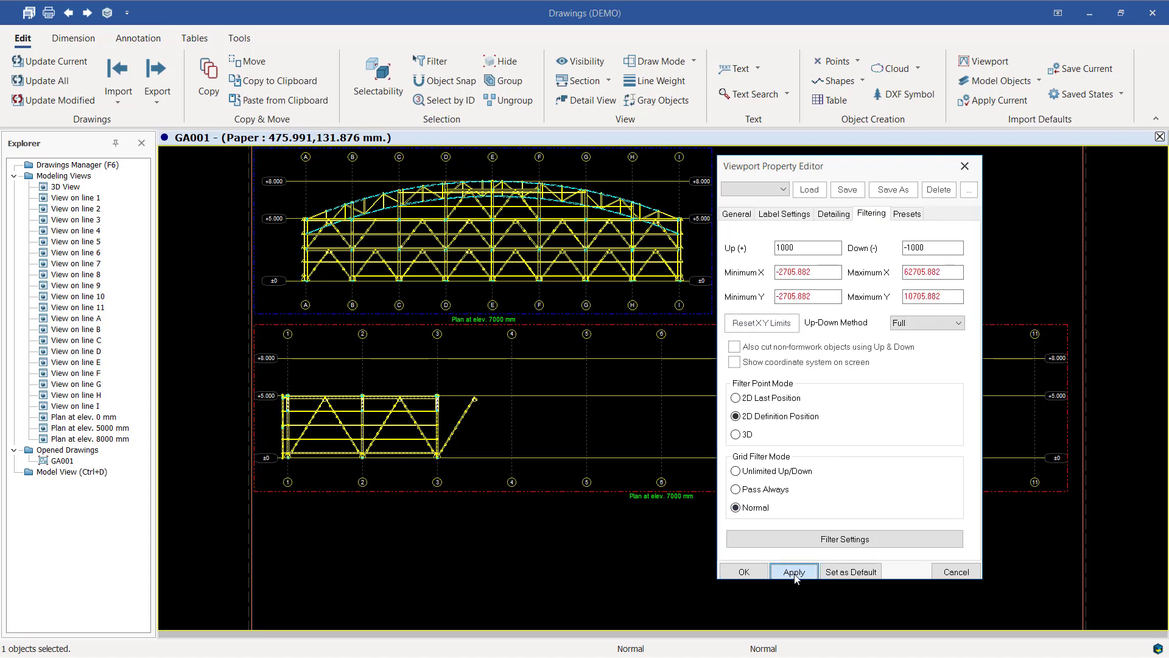
left_click(744, 571)
Step: Create a viewport from the modeling view "3D View" on the GA001 sheet
scroll(1028, 403, "up", 5)
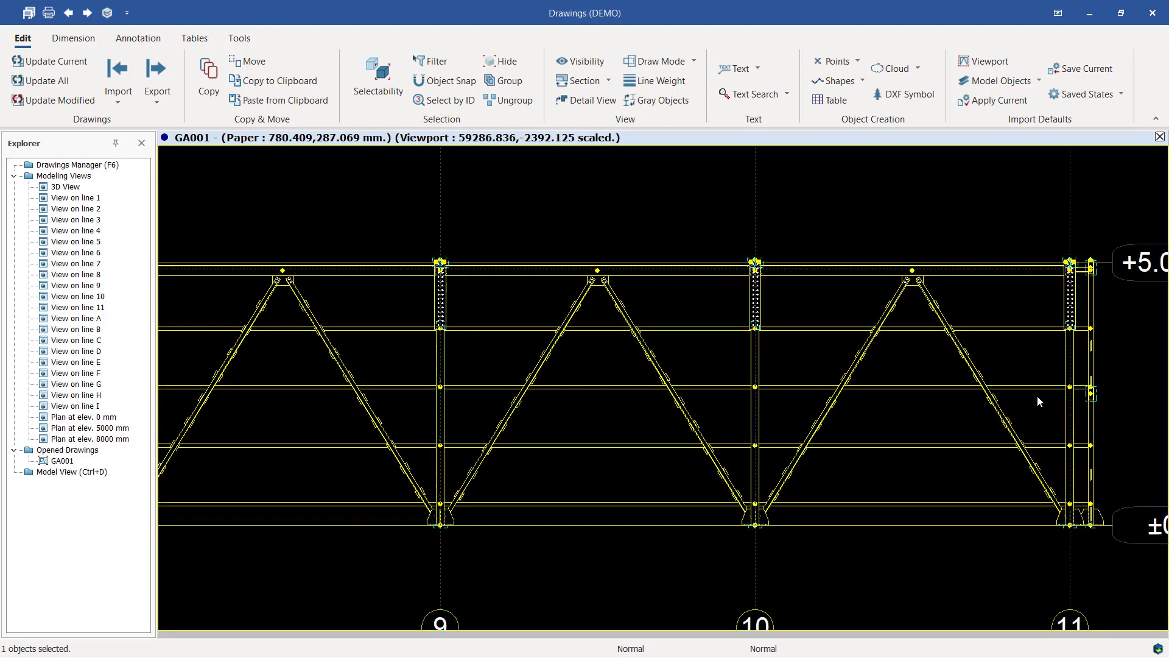
scroll(1037, 397, "down", 8)
scroll(340, 339, "up", 3)
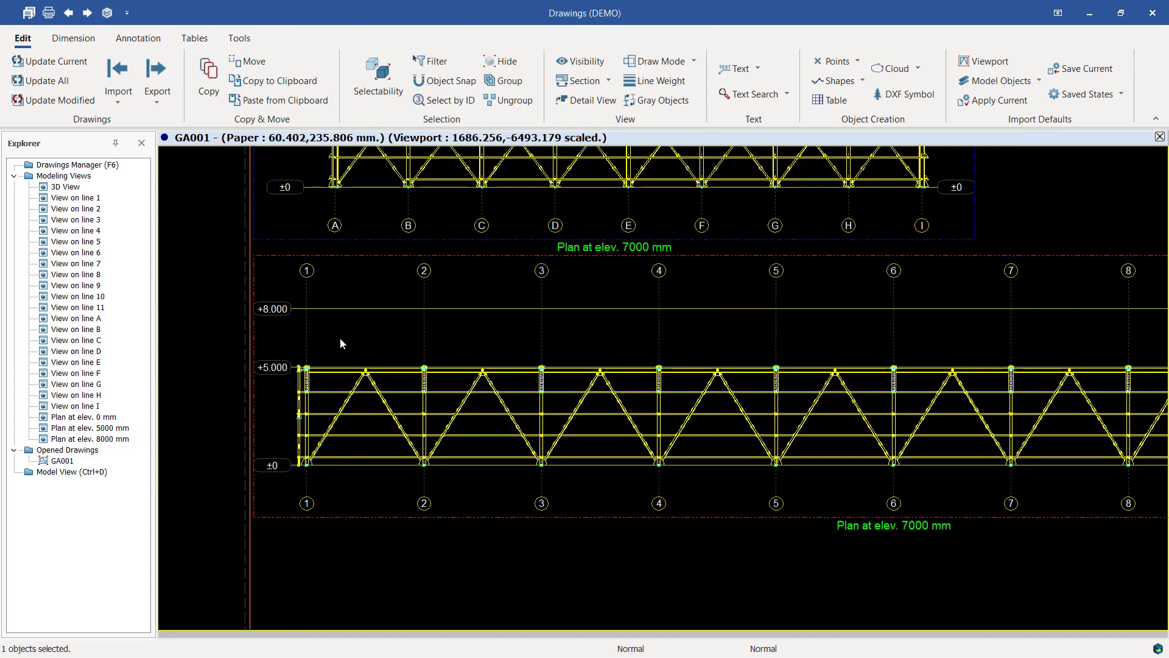
scroll(340, 337, "up", 1)
scroll(568, 449, "down", 4)
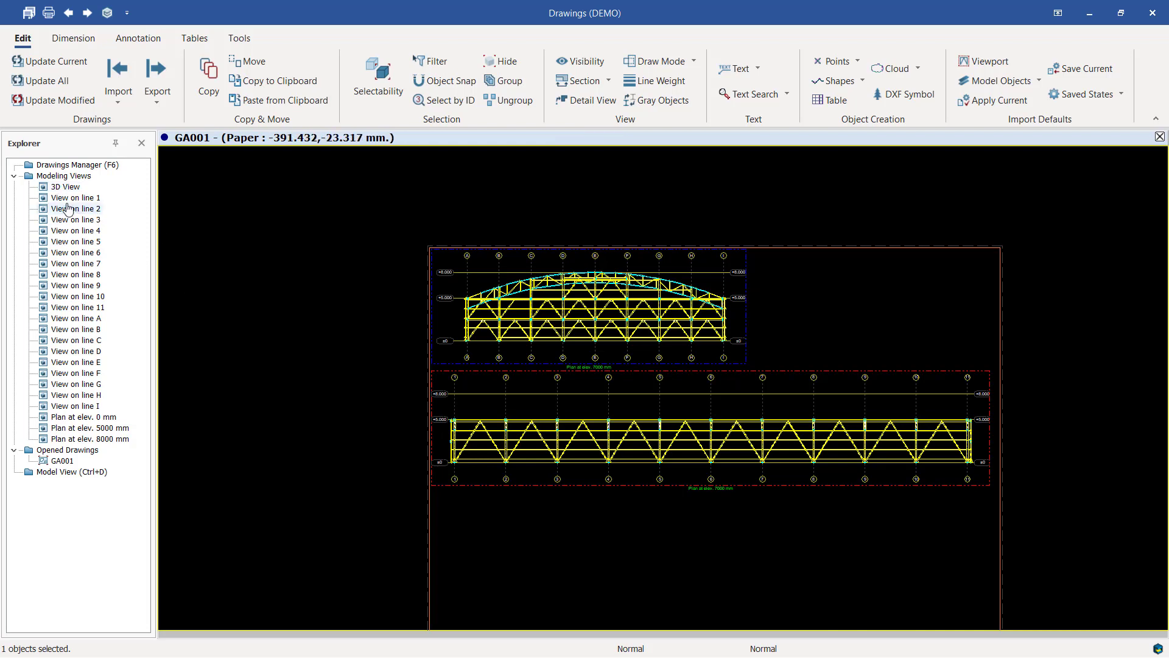
left_click(59, 189)
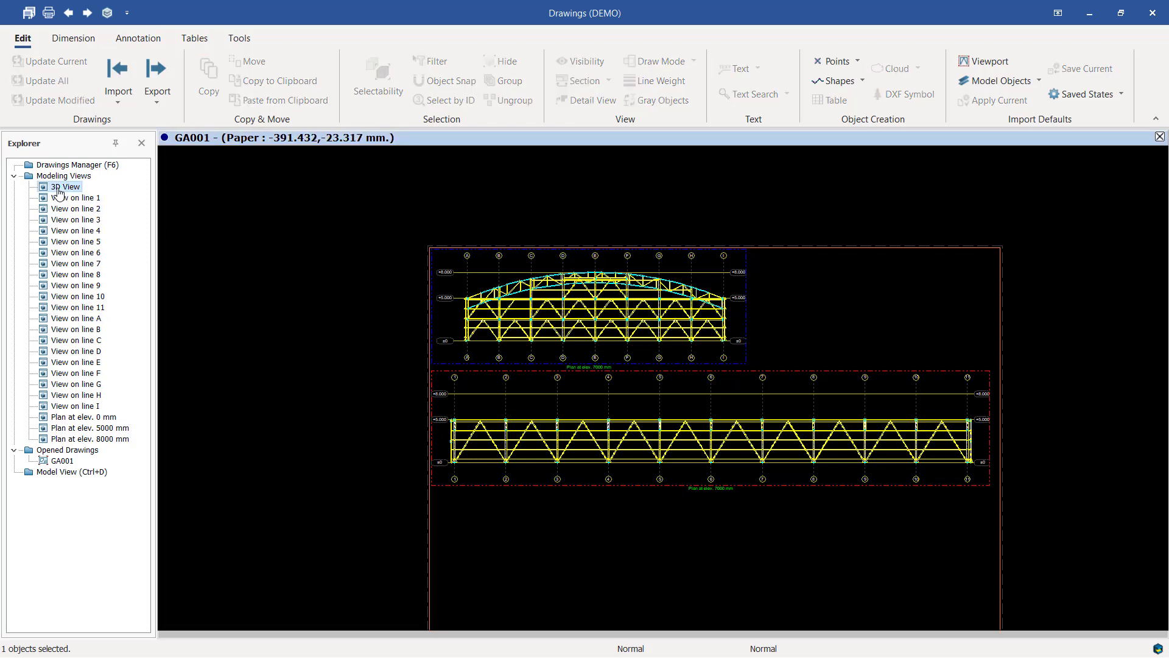
right_click(59, 190)
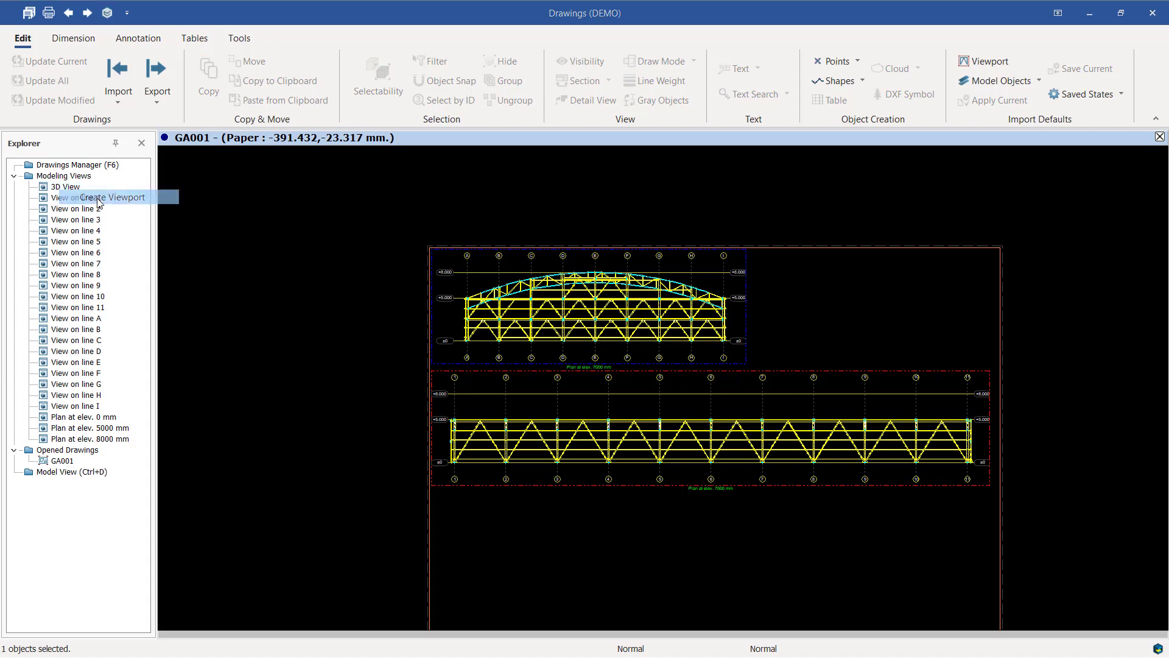
left_click(98, 199)
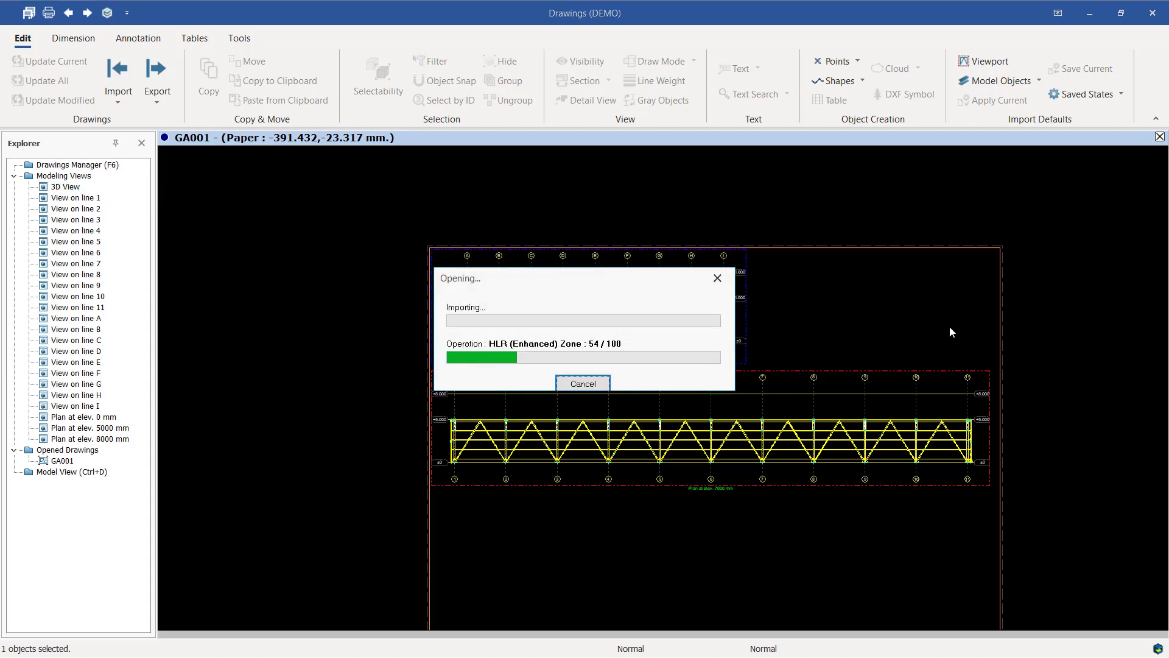
Step: Try resetting the X and Y filtering limits of the "3D View" viewport and apply the change
scroll(729, 267, "down", 1)
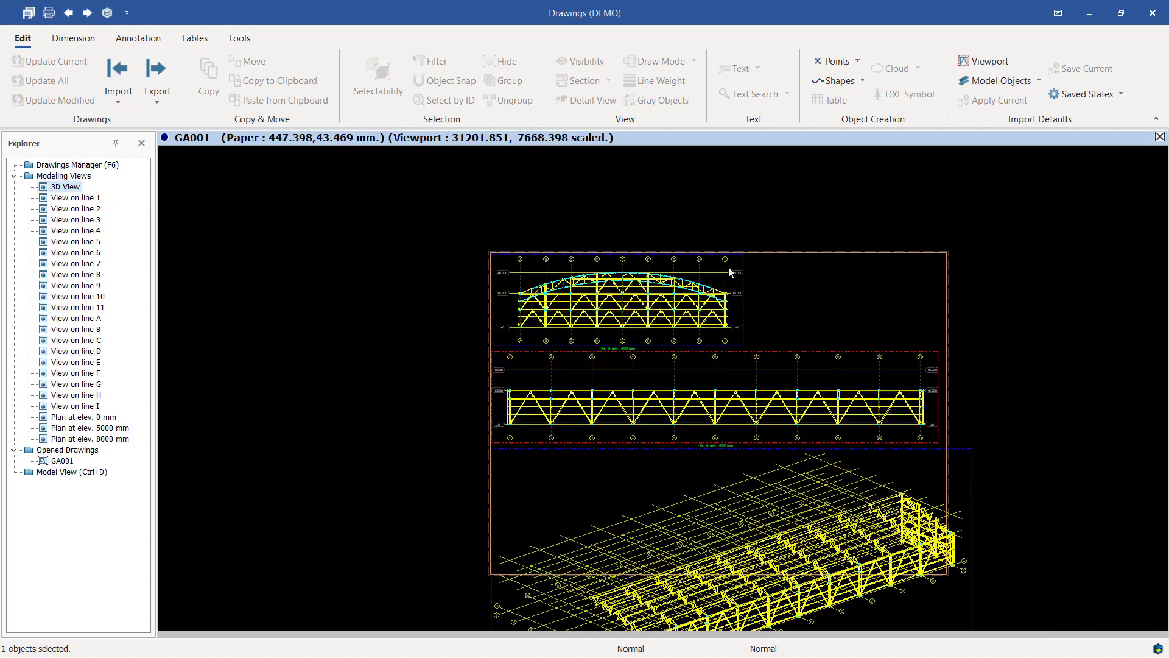
scroll(728, 272, "down", 1)
scroll(726, 460, "up", 3)
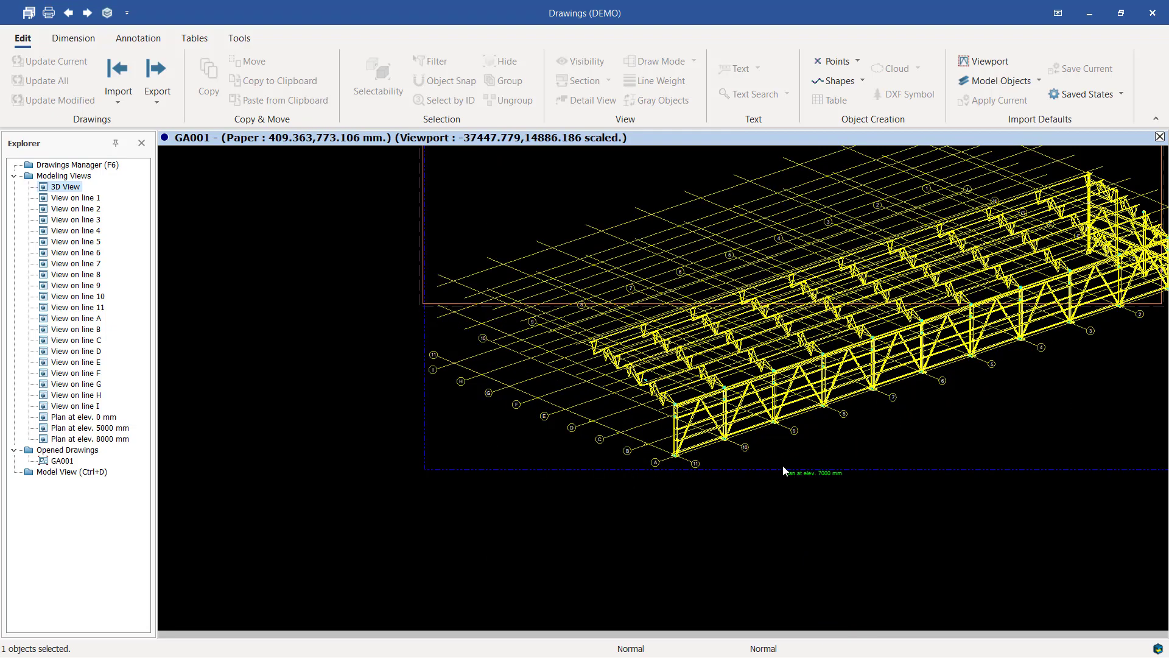
double_click(773, 470)
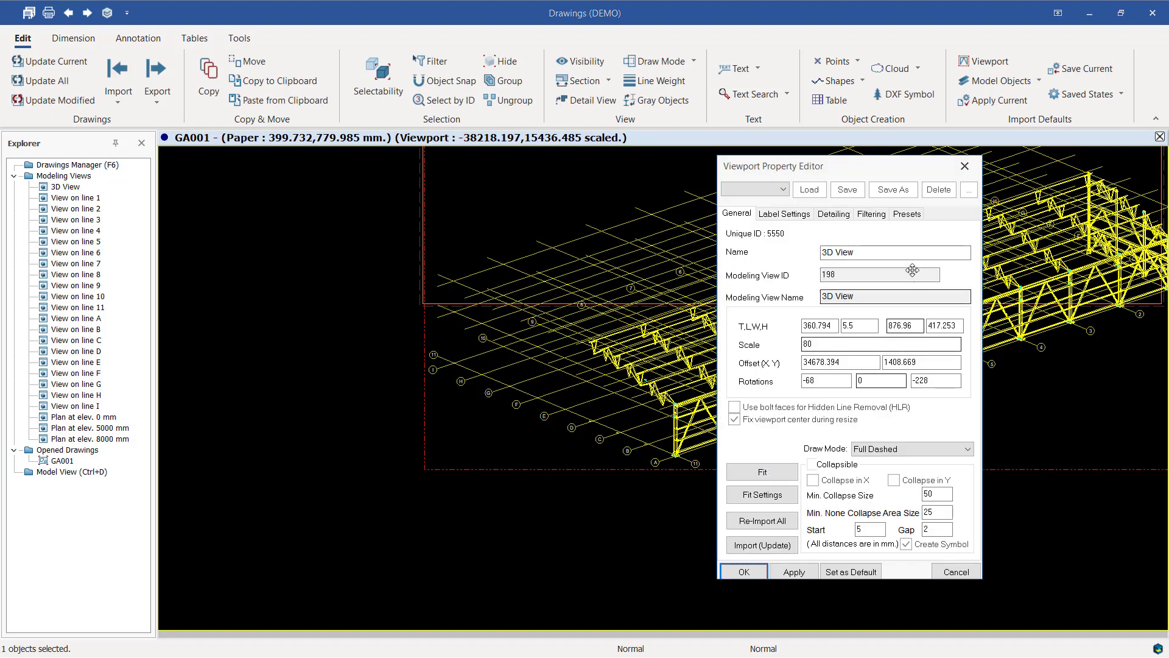
left_click(871, 214)
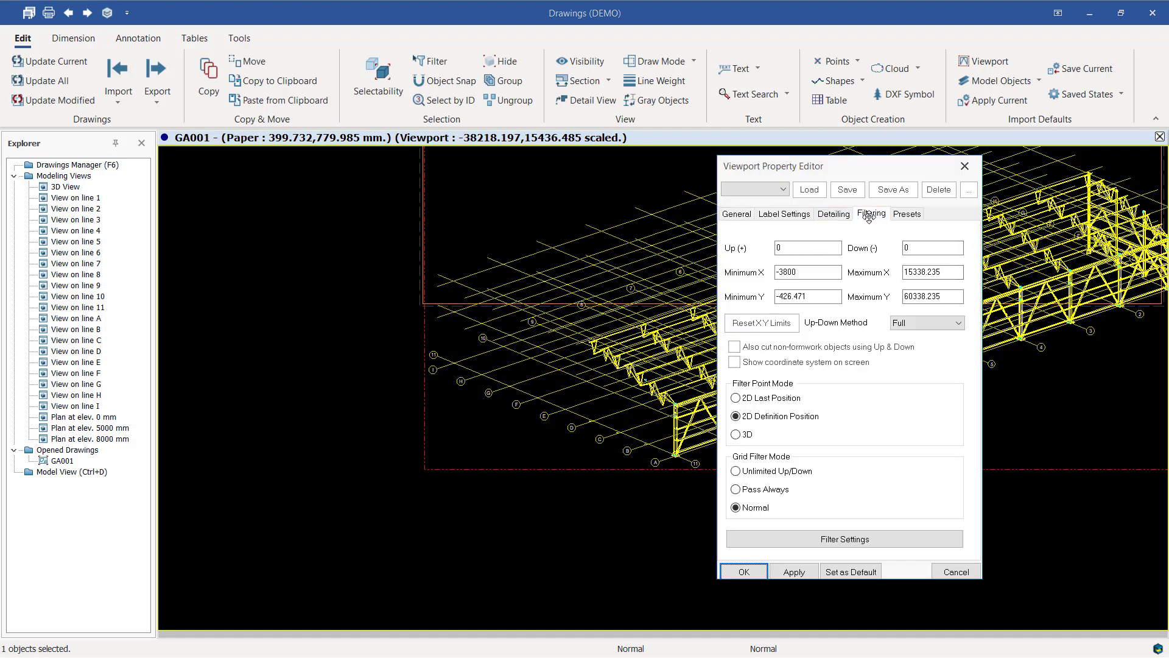
left_click(760, 324)
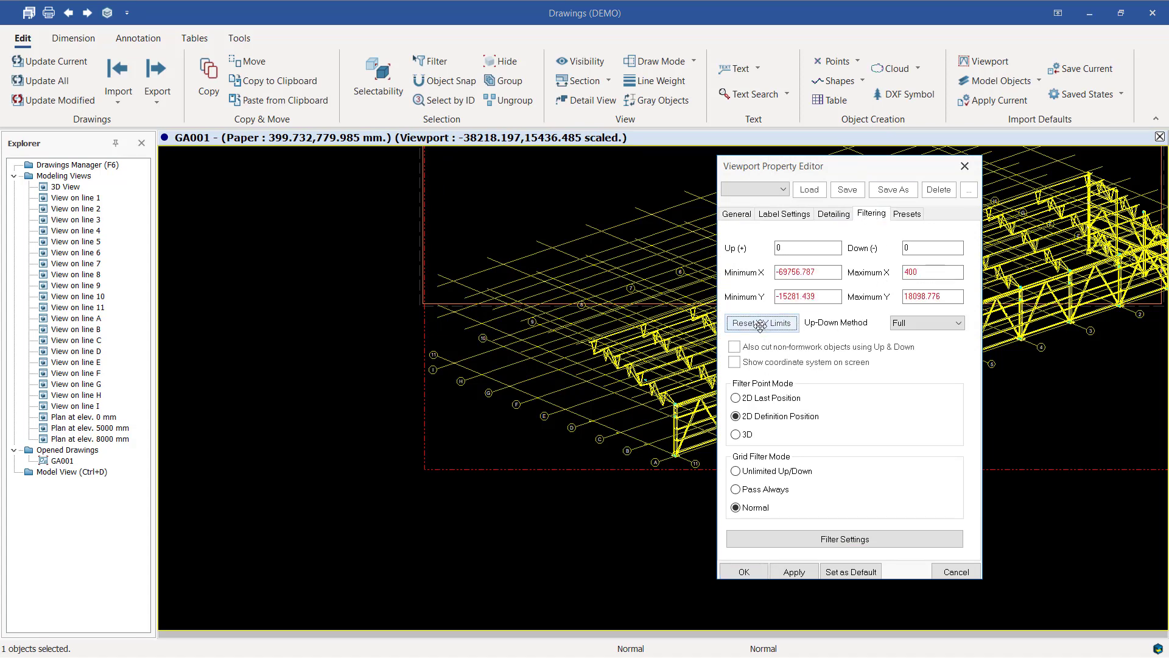
left_click(794, 572)
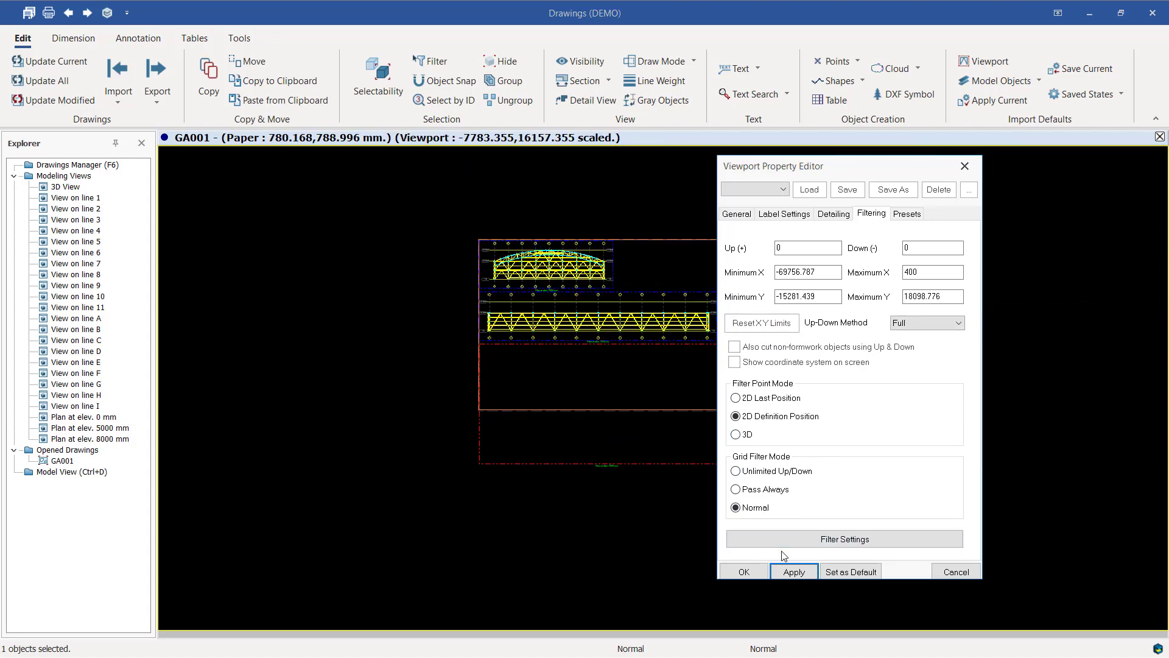
Step: Set the minimum and maximum X and Y filtering limits of the "3D View" viewport to 0 and apply them
double_click(953, 296)
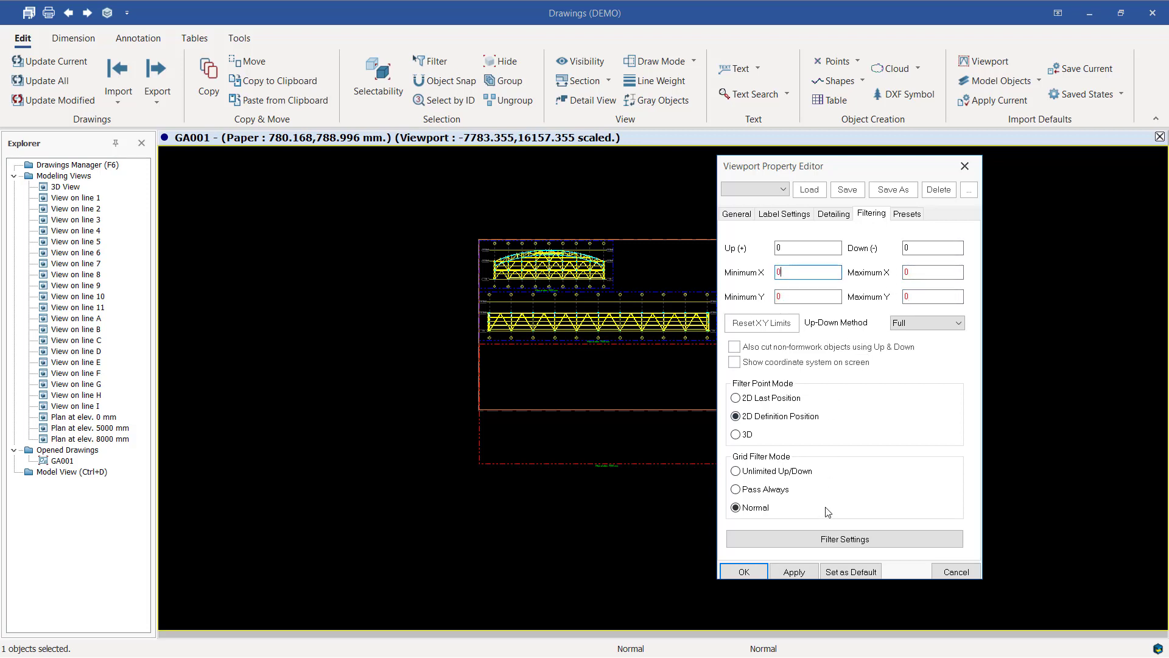
left_click(797, 574)
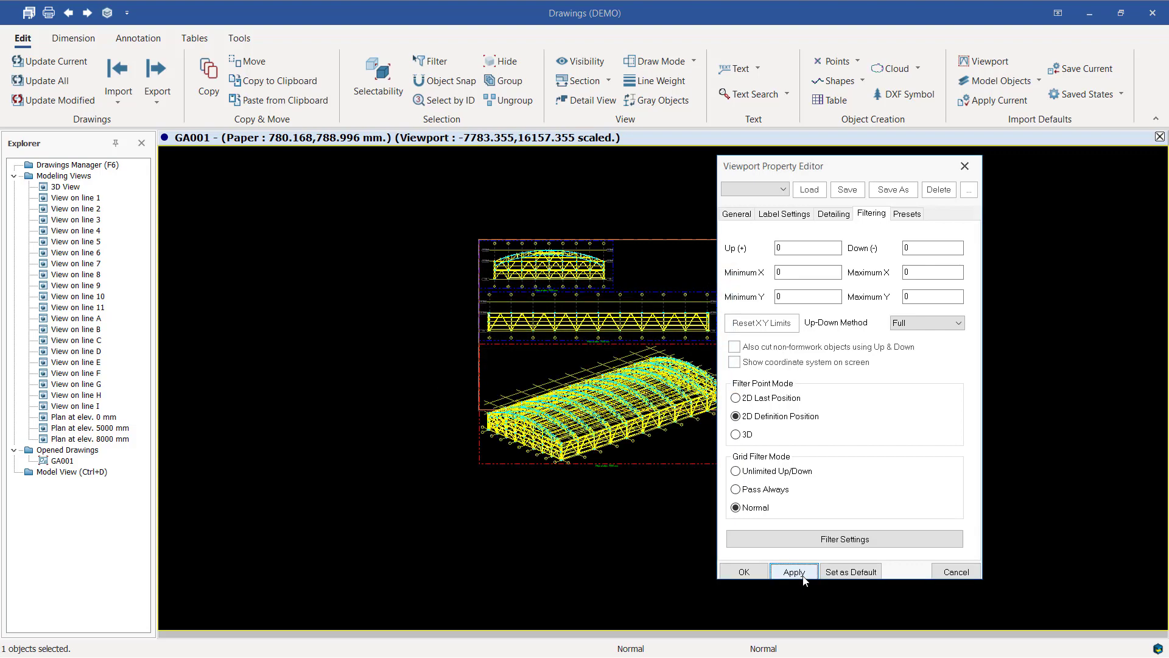
Step: Accept the filtering settings of the "3D View" viewport and close its properties
left_click(744, 571)
scroll(682, 476, "up", 3)
scroll(611, 438, "down", 2)
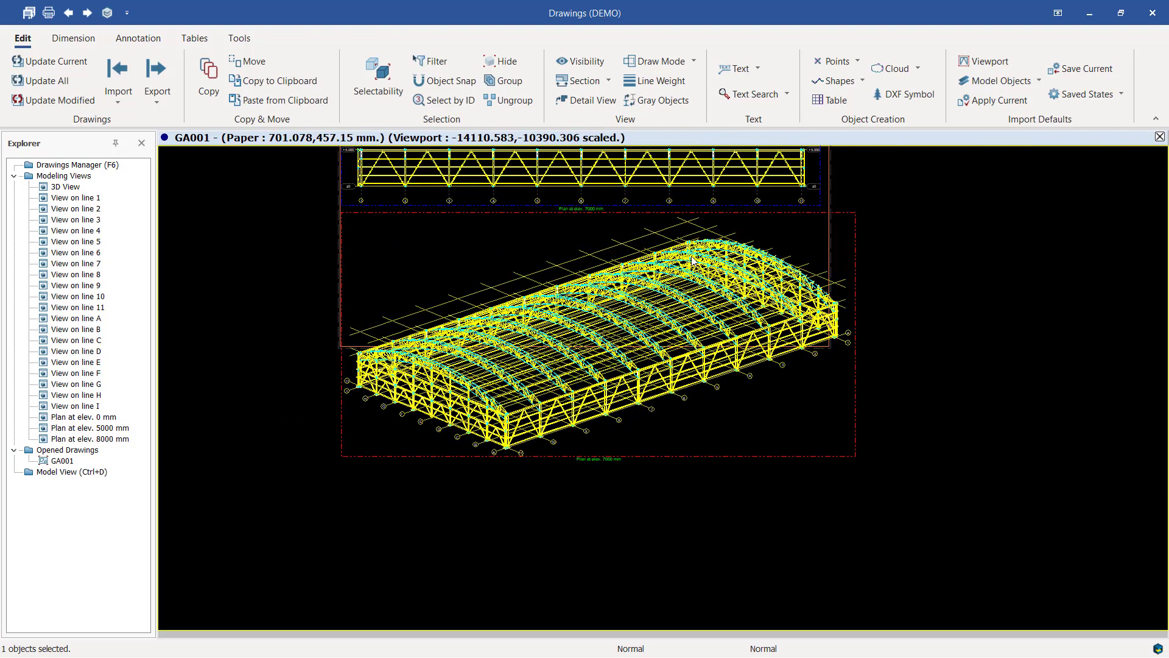
Step: Hide grid levels 1 and 2 in the "3D View" viewport, keeping only level 0 visible, and apply the grid properties
scroll(561, 286, "up", 1)
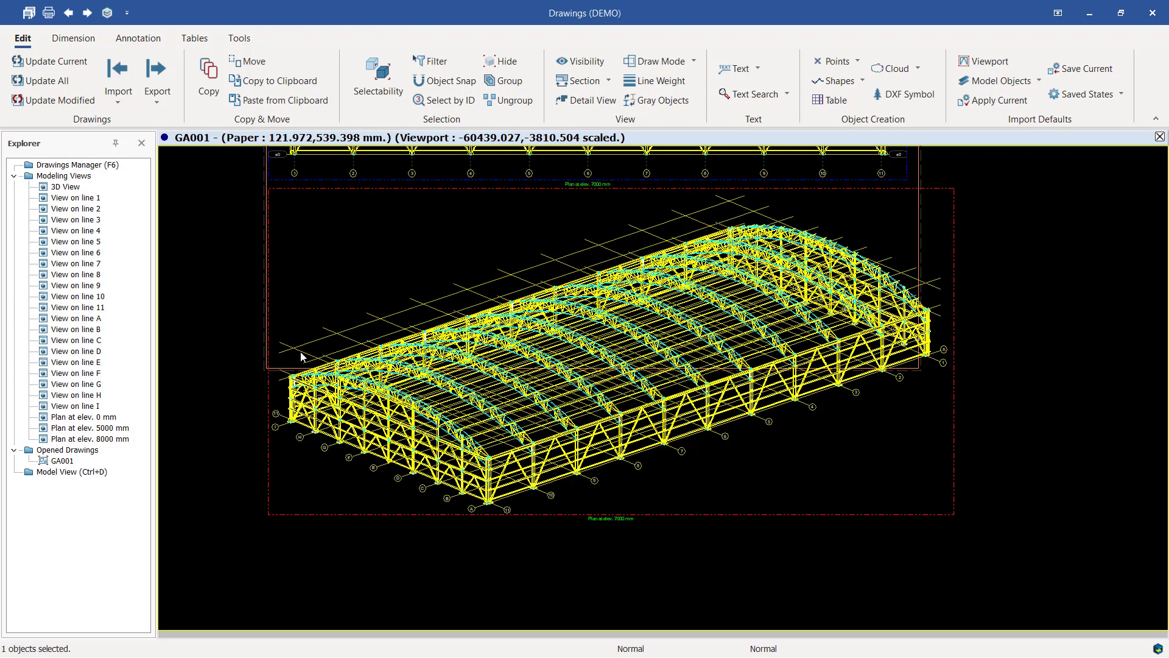
scroll(277, 356, "up", 1)
scroll(312, 334, "up", 1)
scroll(431, 300, "up", 1)
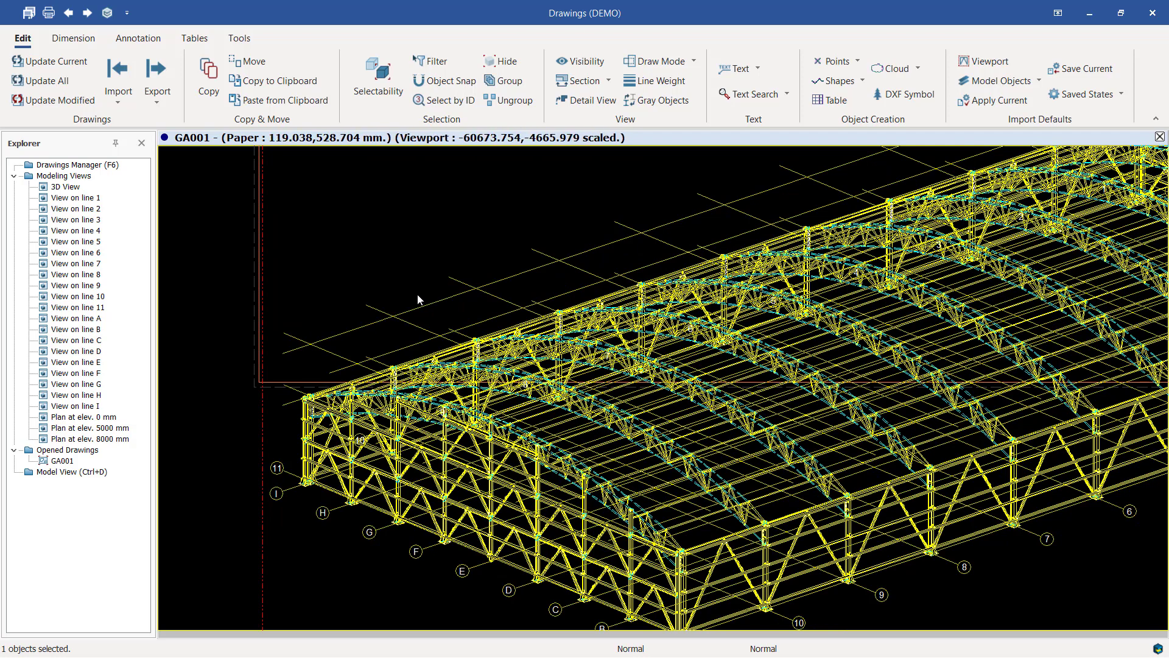
left_click(388, 317)
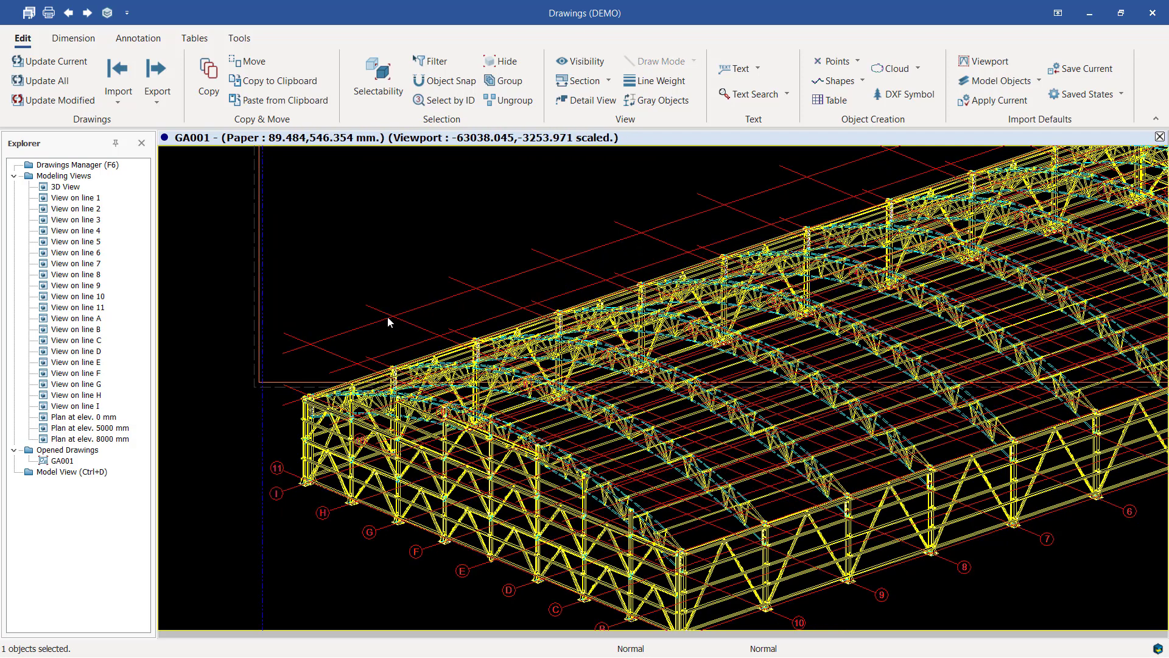
double_click(387, 316)
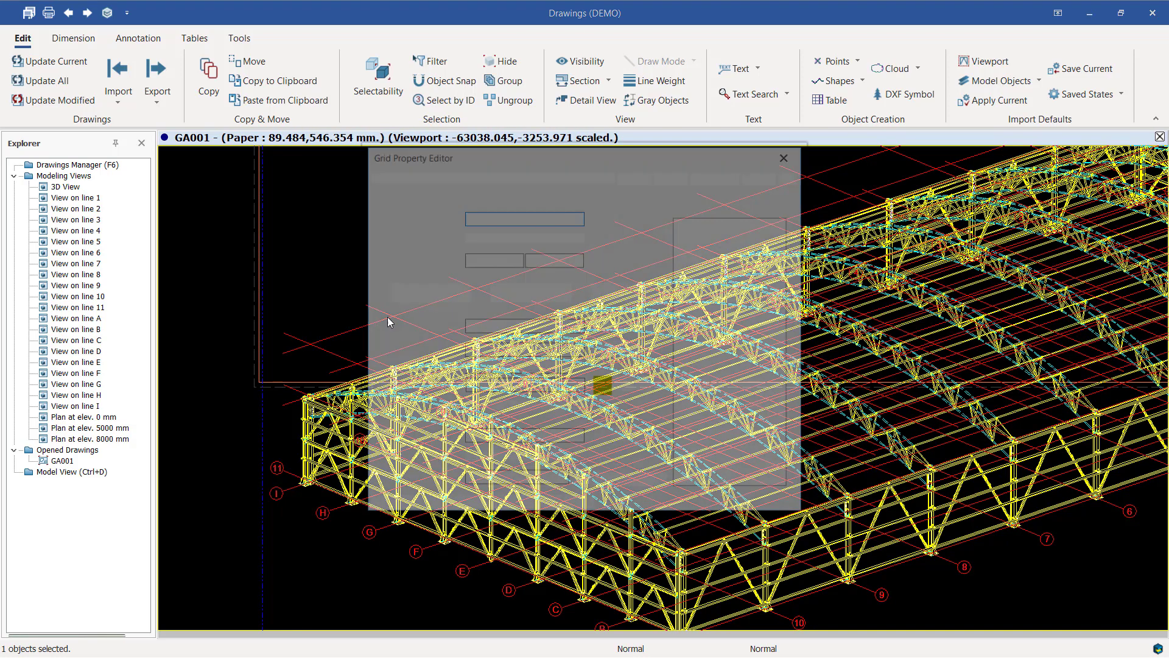
left_click(682, 241)
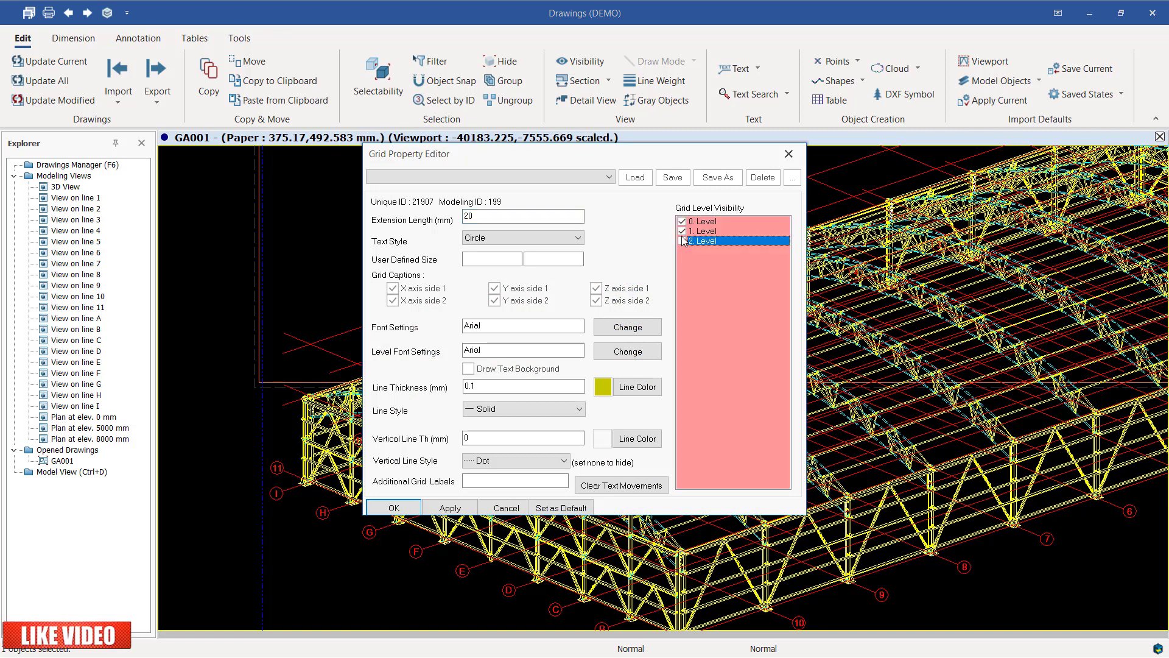
left_click(683, 232)
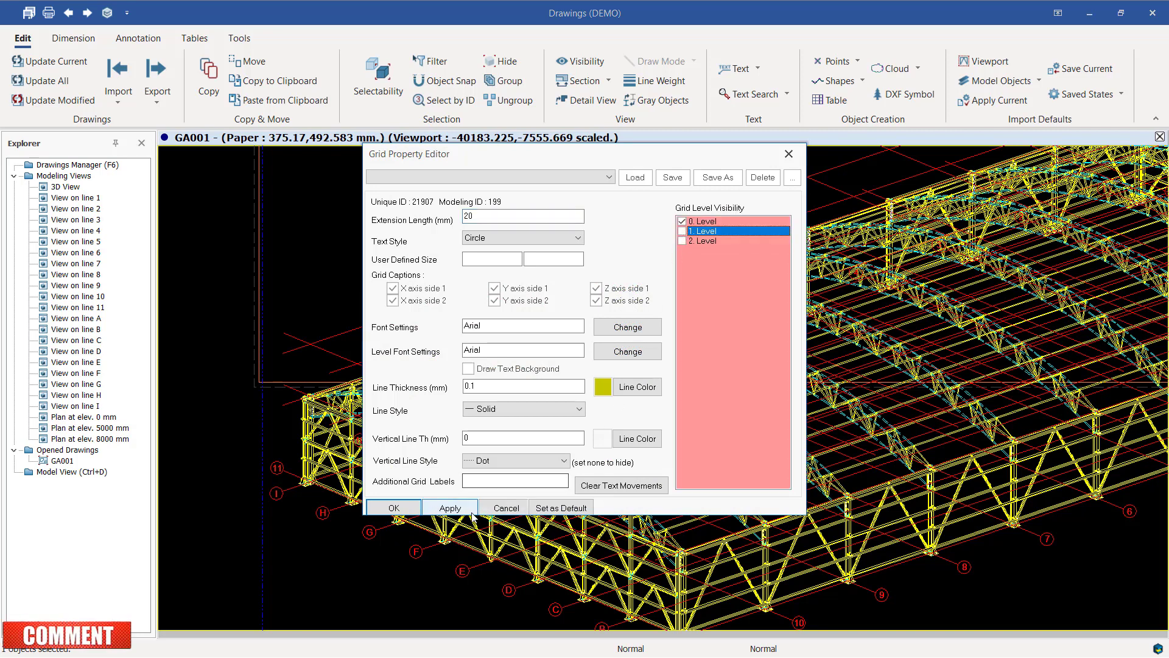
left_click(450, 511)
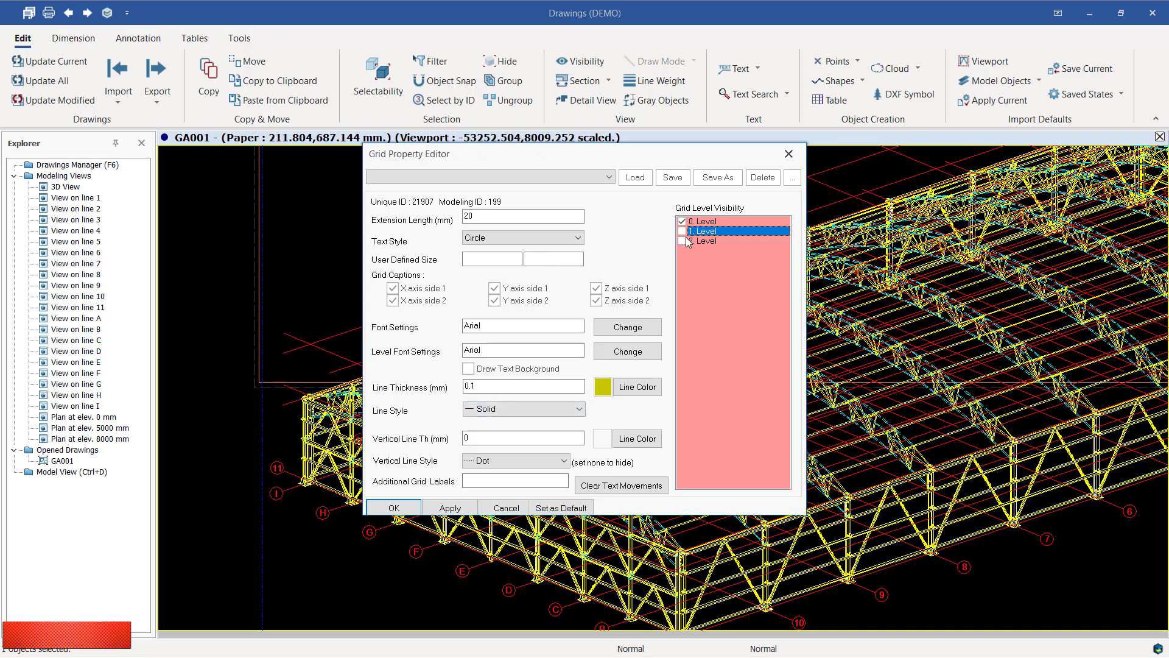
left_click(447, 509)
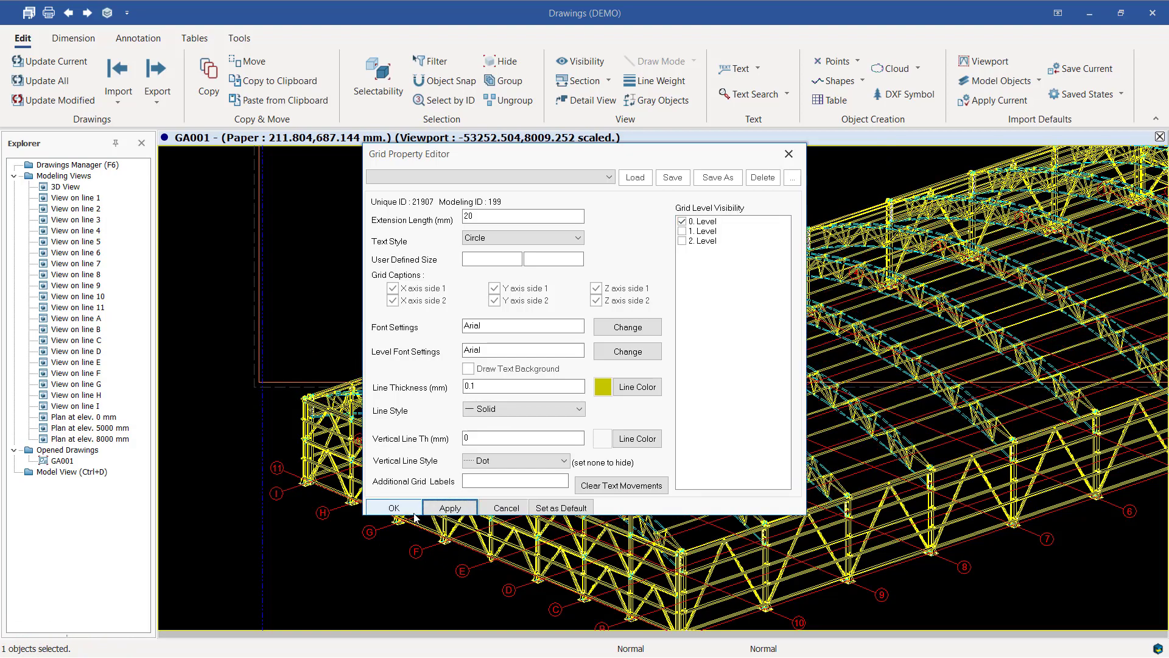
left_click(399, 510)
Step: Reopen the grid properties in the "3D View" viewport and reapply the level visibility with only level 0 enabled
scroll(403, 423, "down", 3)
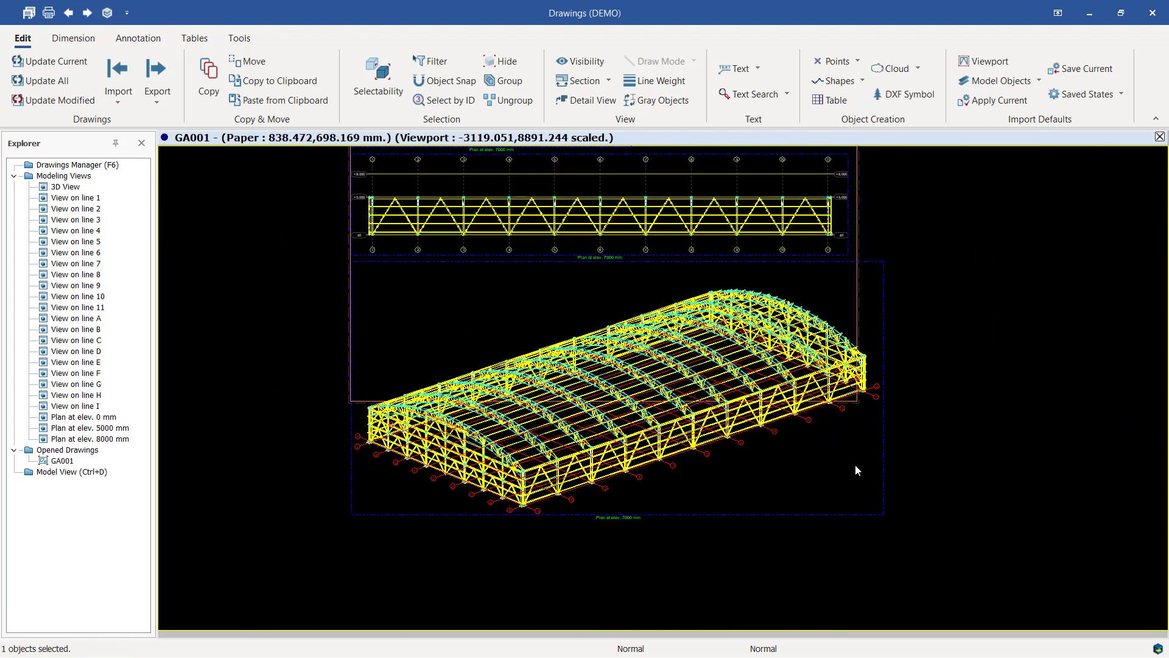
scroll(662, 471, "up", 5)
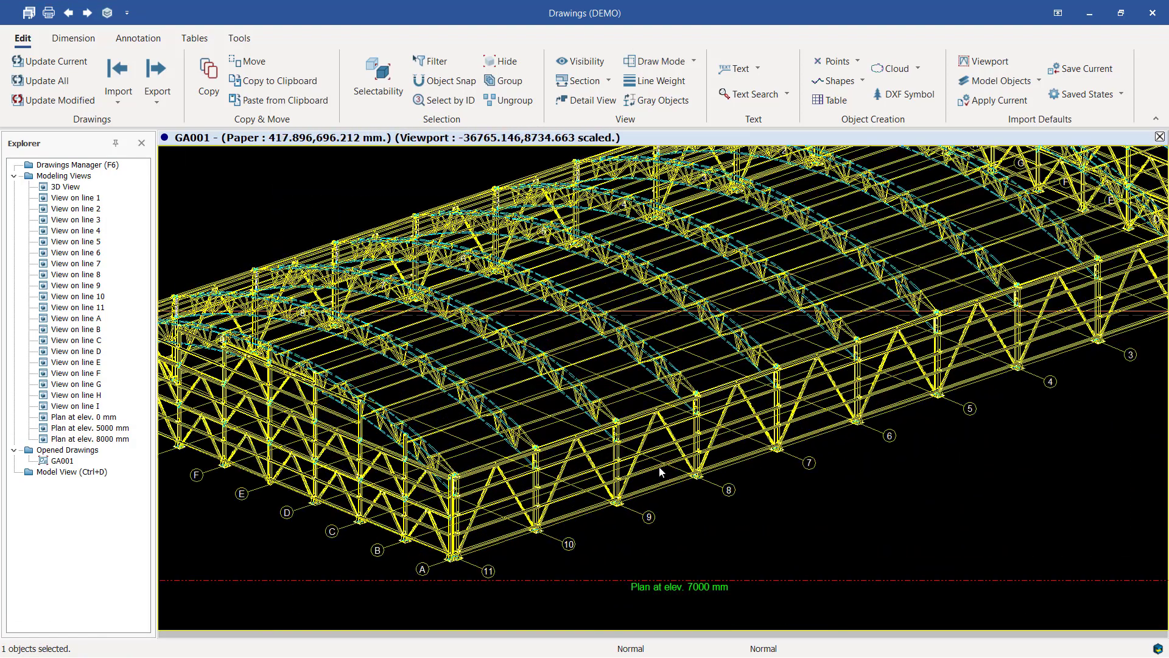
right_click(713, 485)
left_click(743, 507)
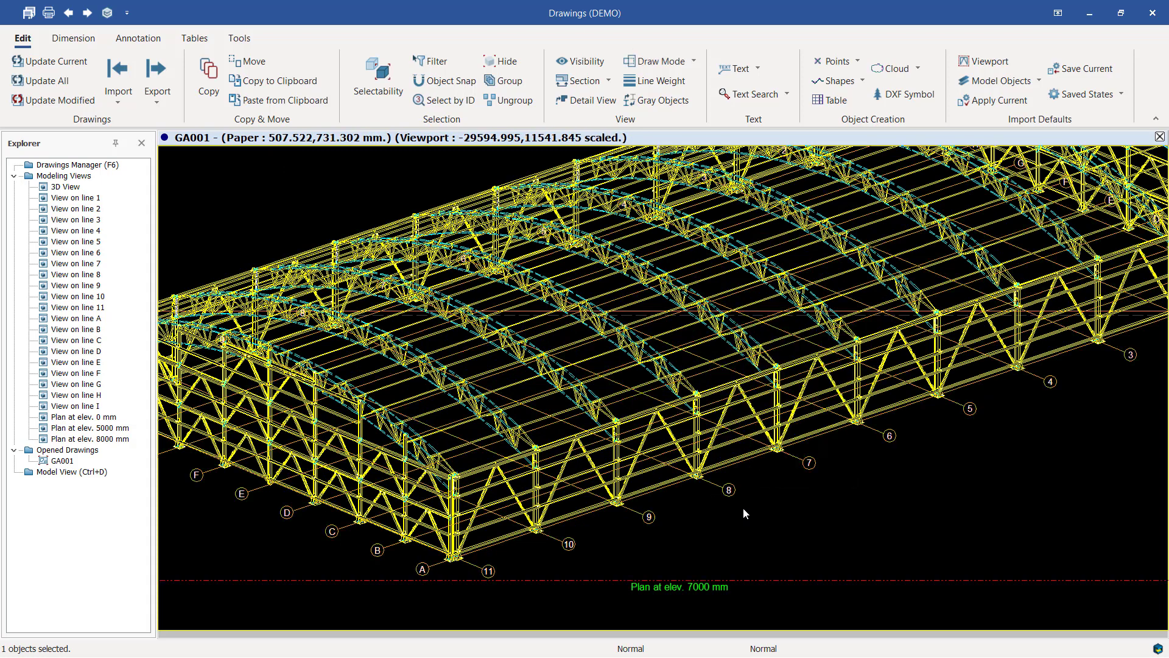
double_click(715, 485)
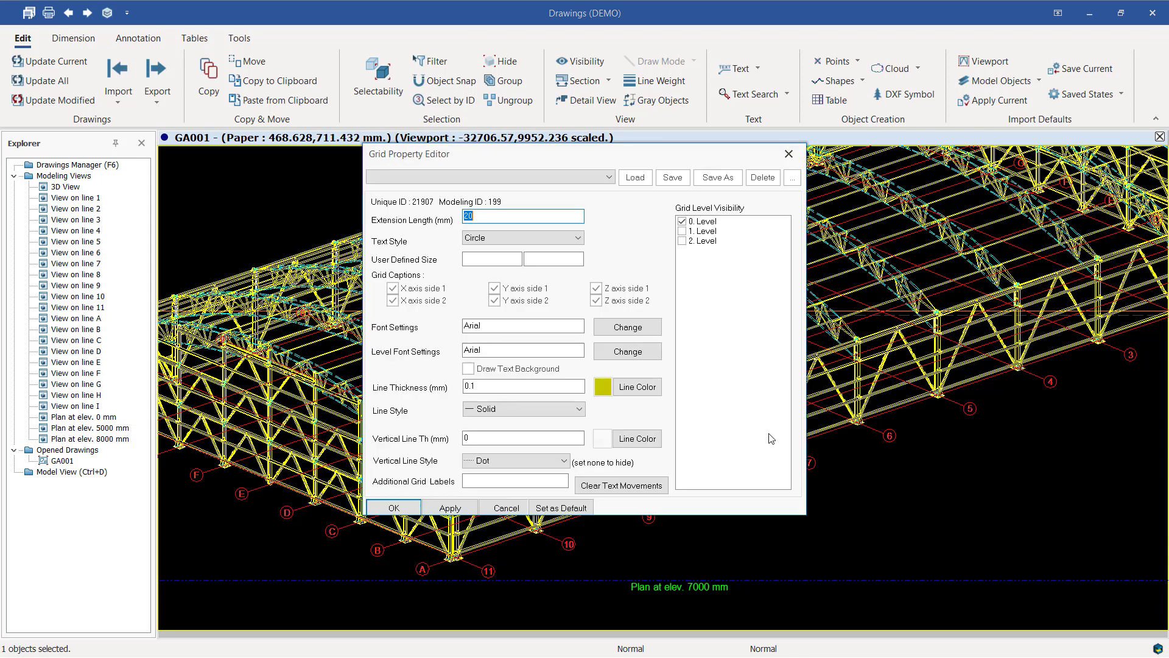
left_click(682, 222)
left_click(450, 507)
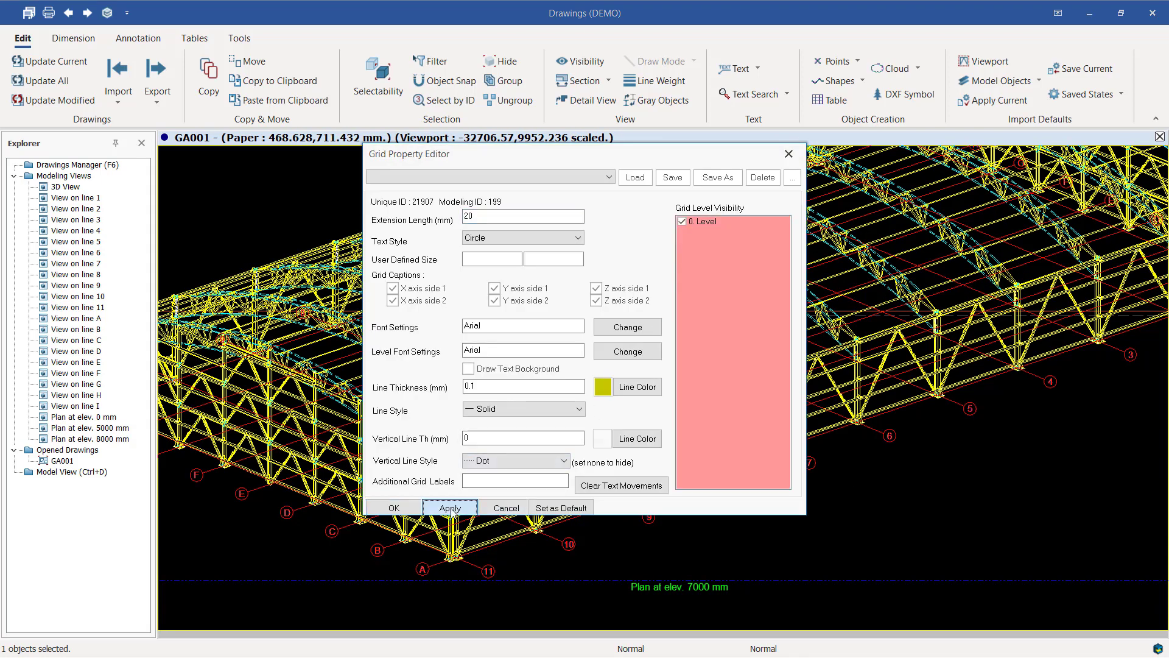
left_click(396, 508)
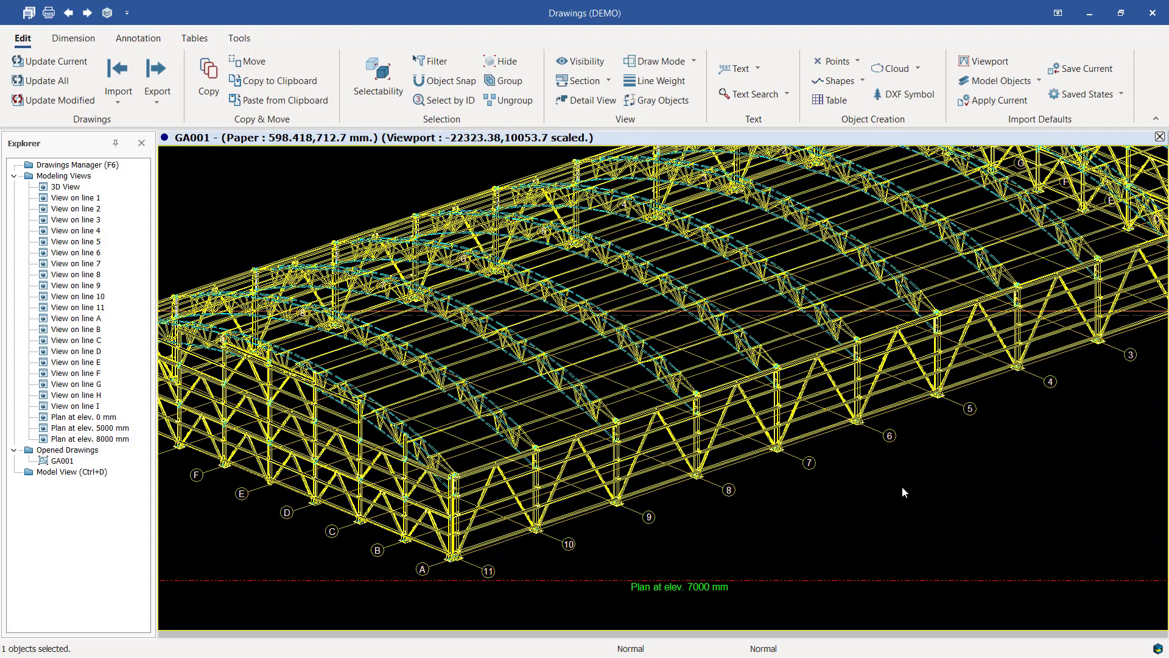
Step: Set the scale of the "3D View" viewport to 200 and accept its properties
scroll(721, 366, "down", 5)
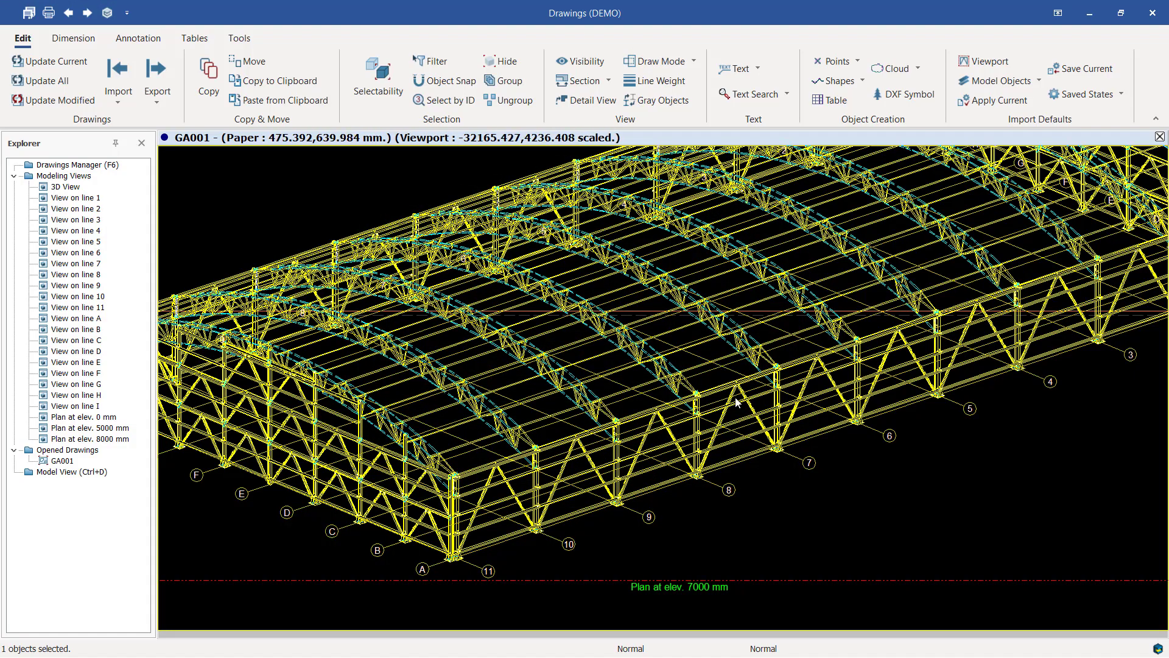
scroll(1021, 275, "up", 2)
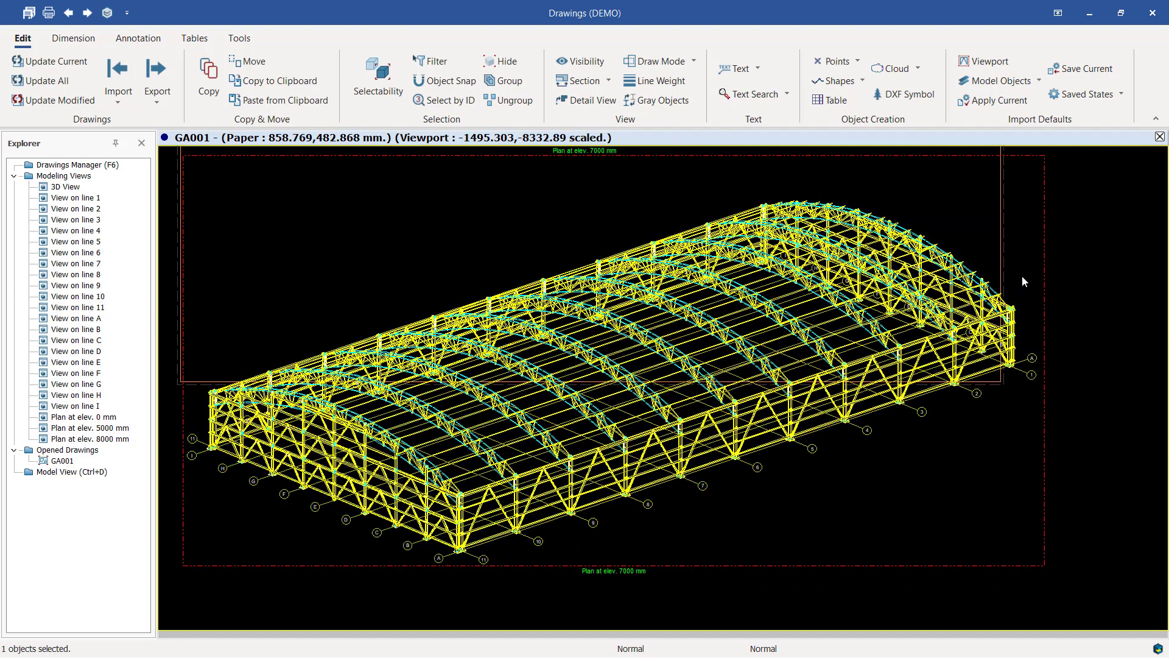
scroll(777, 469, "down", 3)
scroll(776, 477, "down", 2)
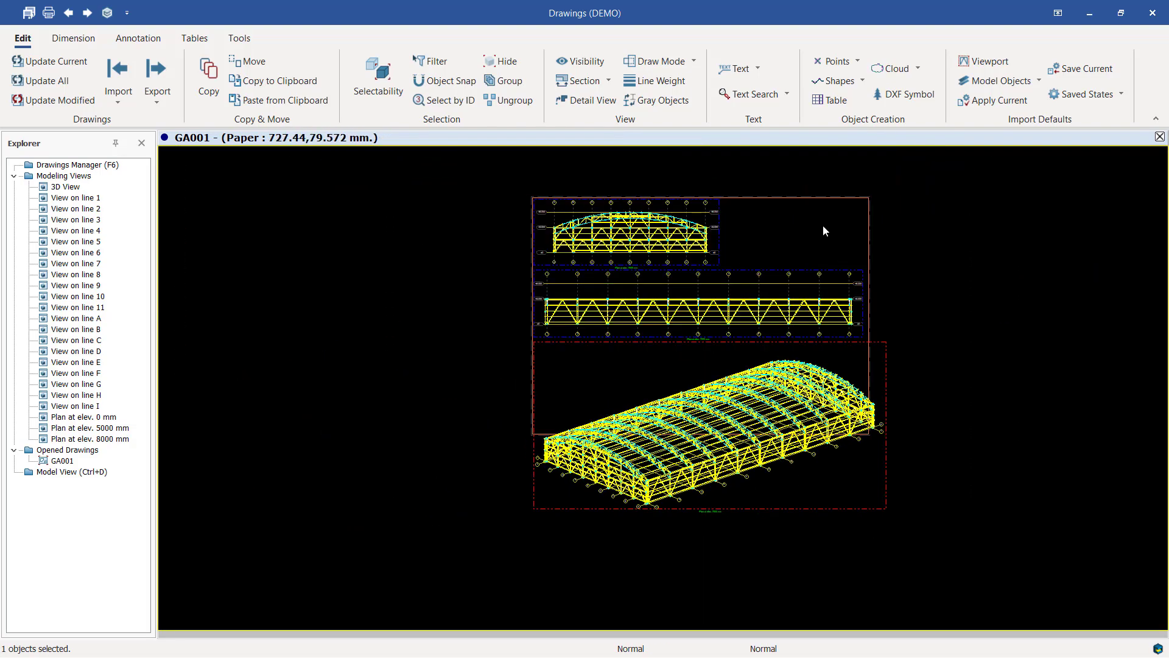
double_click(888, 457)
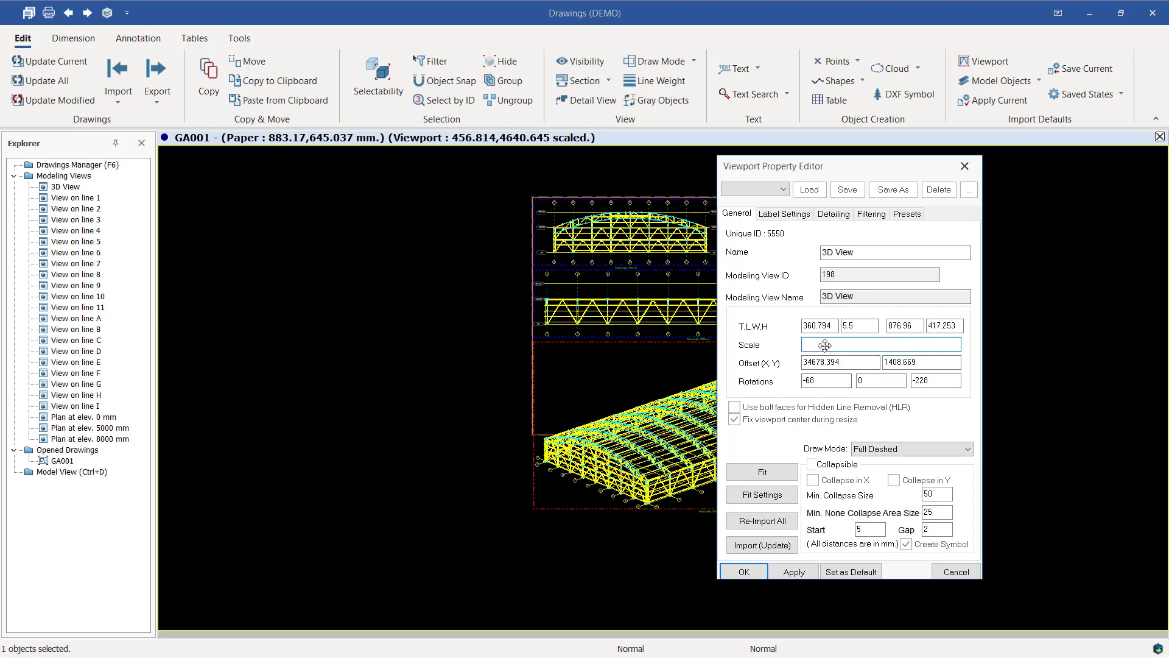
left_click(795, 573)
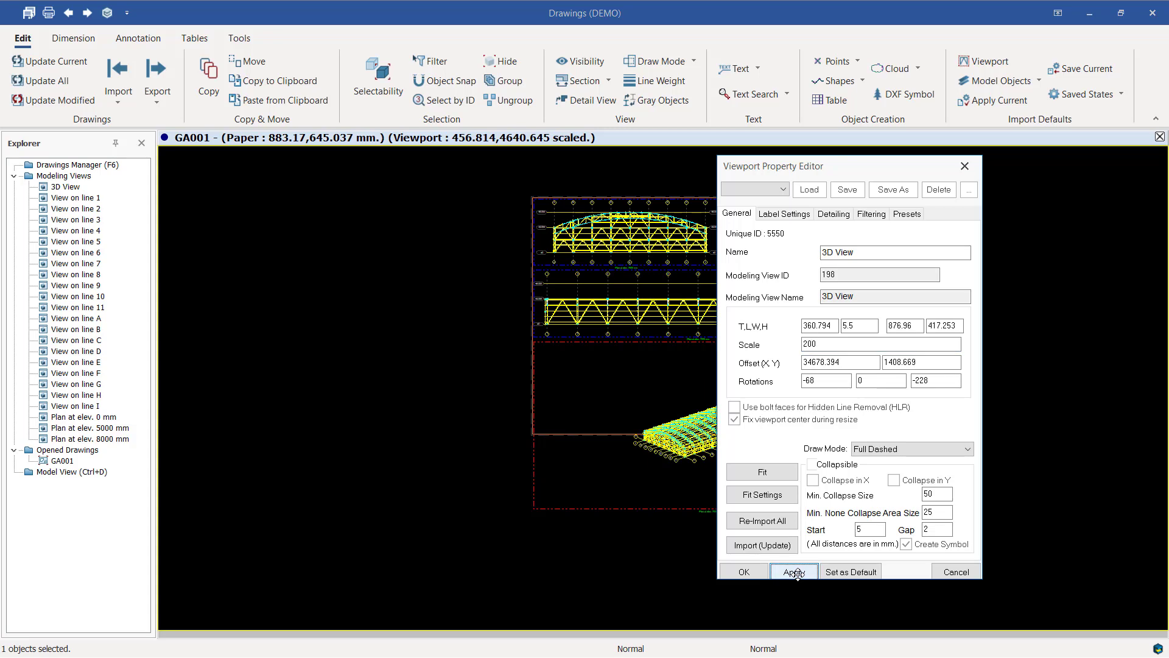
left_click(744, 572)
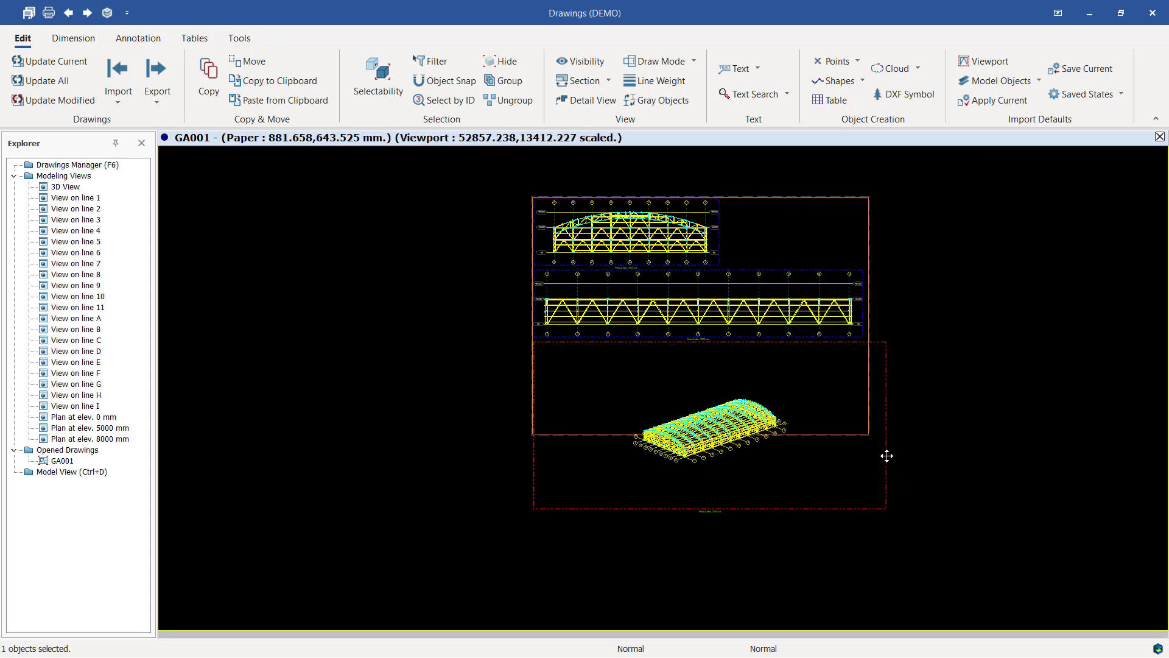
Step: Fit the "3D View" viewport frame to its rescaled content
double_click(887, 457)
left_click(791, 477)
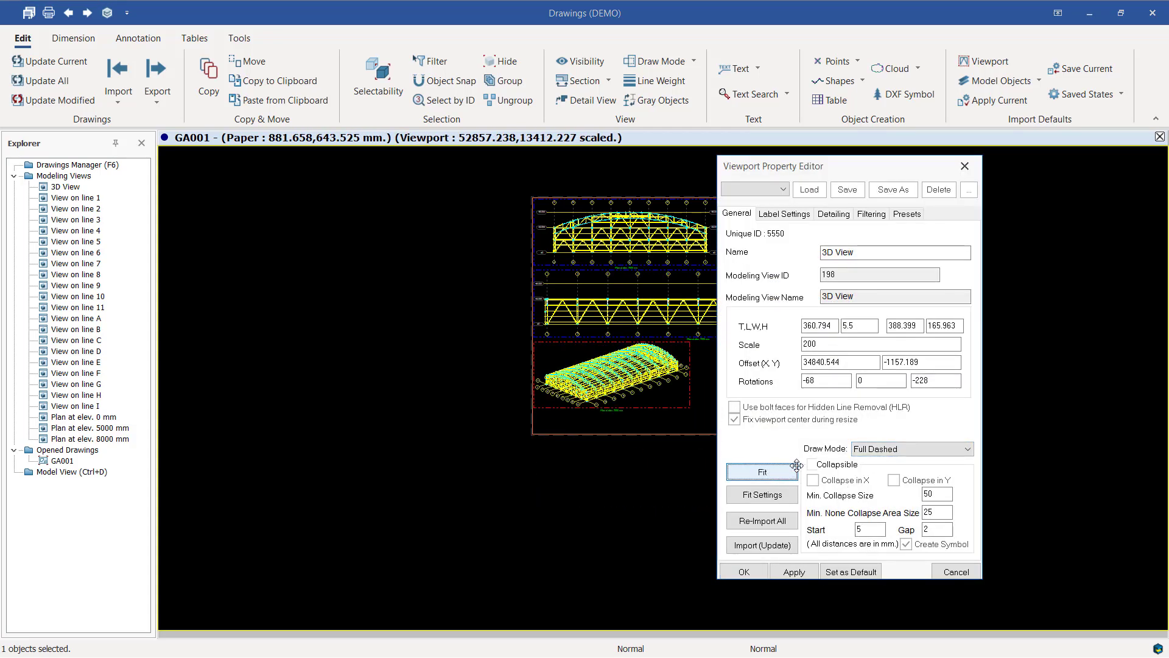
left_click(743, 570)
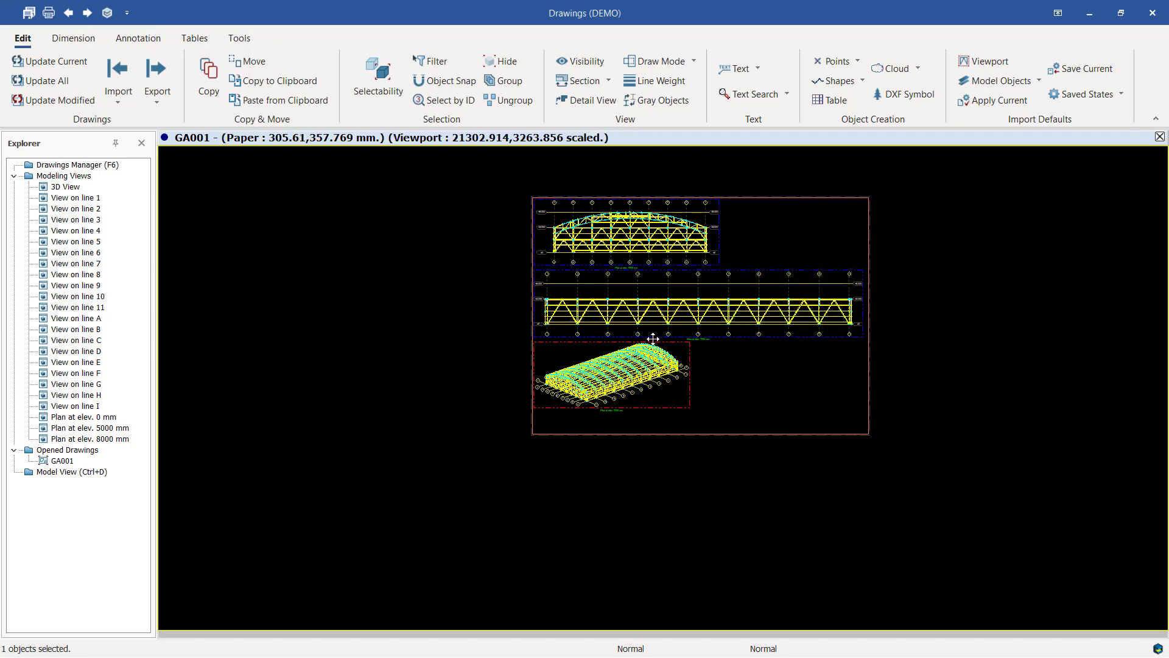
Step: Move the "3D View" viewport slightly inward from the sheet border and away from the elevation above it
scroll(739, 385, "up", 5)
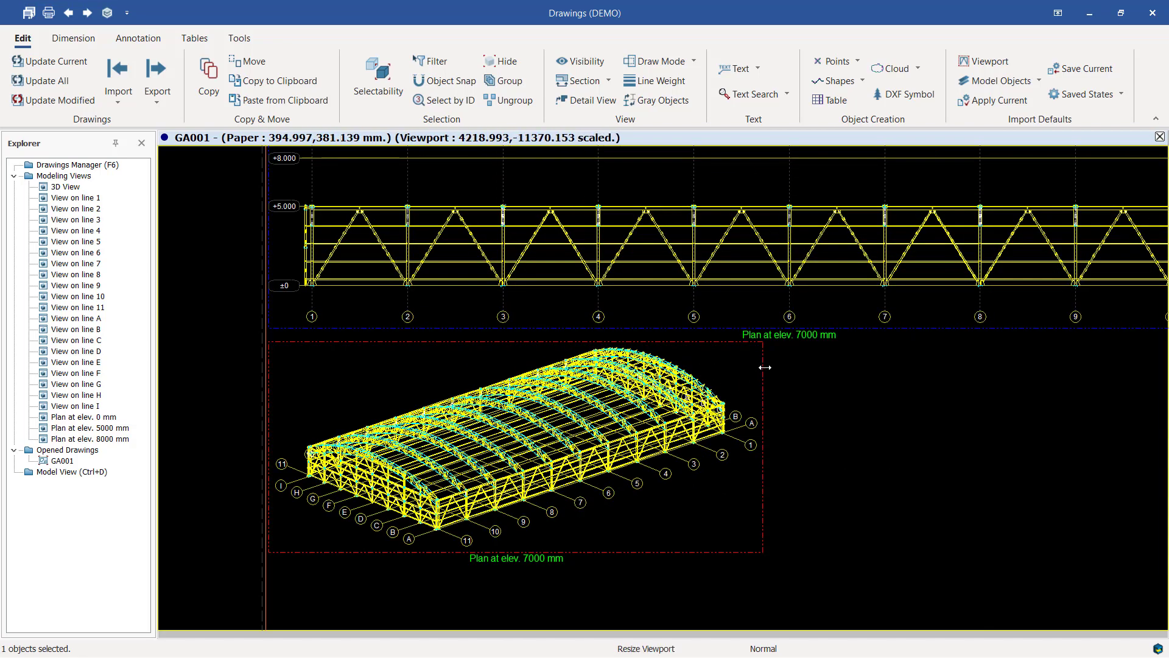
left_click_drag(663, 340, 676, 350)
scroll(748, 385, "down", 3)
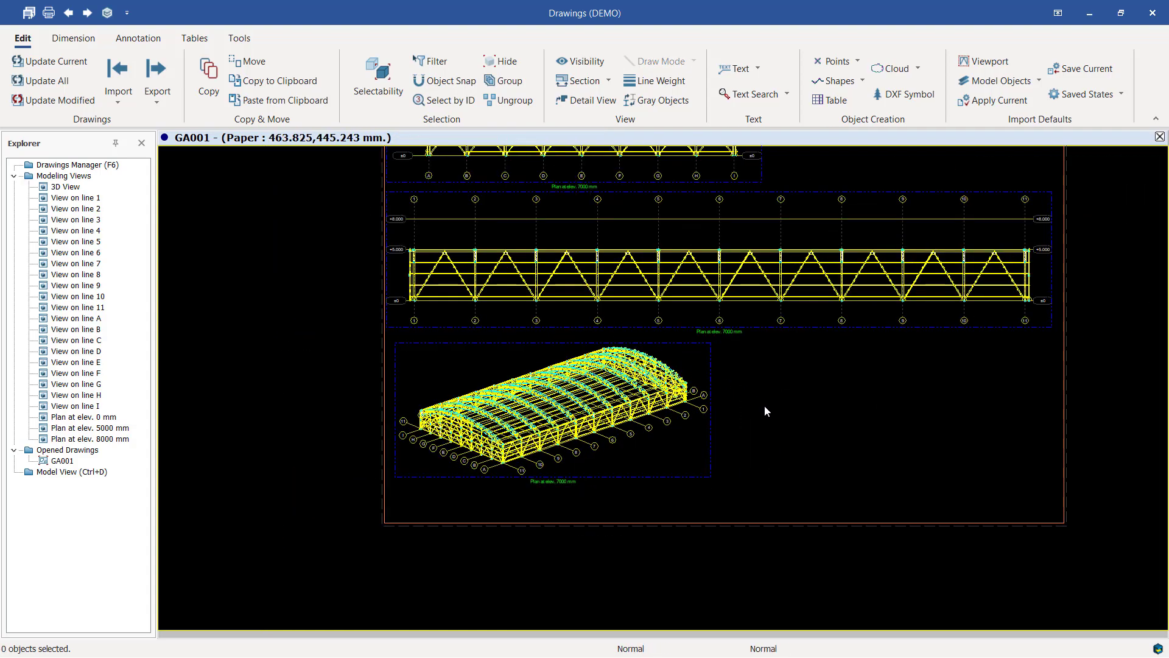
Step: Place a horizontal dimension between grid lines 1 and 2 just above the lower grid bubbles of the "View on line A" elevation
scroll(745, 353, "up", 3)
scroll(402, 287, "down", 2)
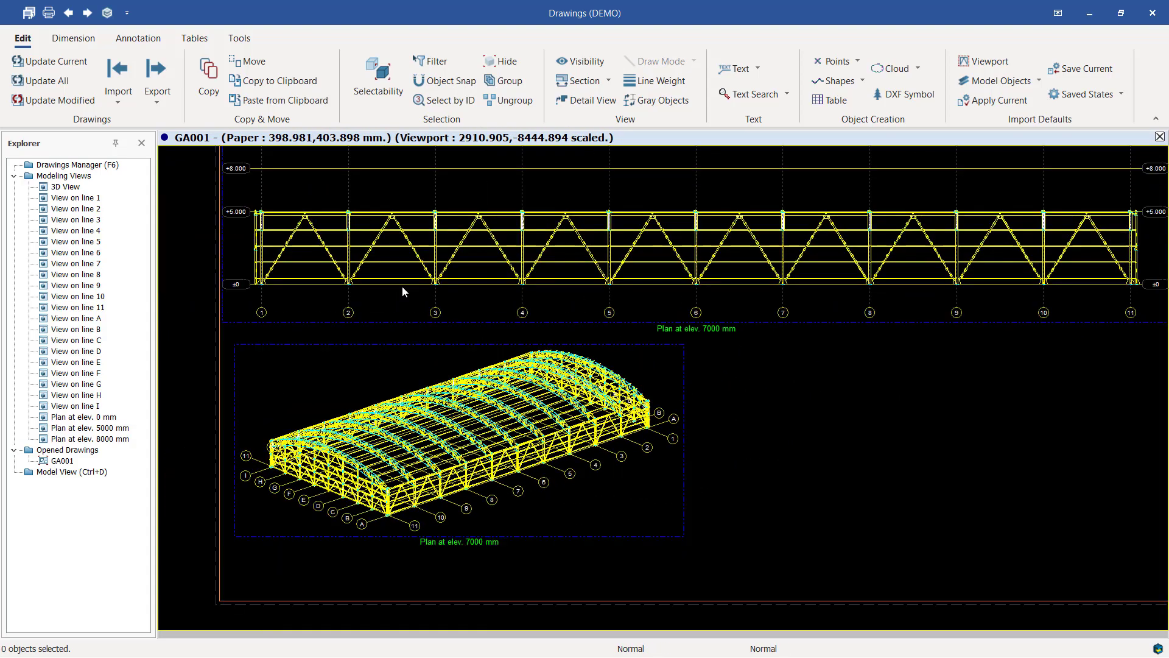
scroll(350, 314, "up", 4)
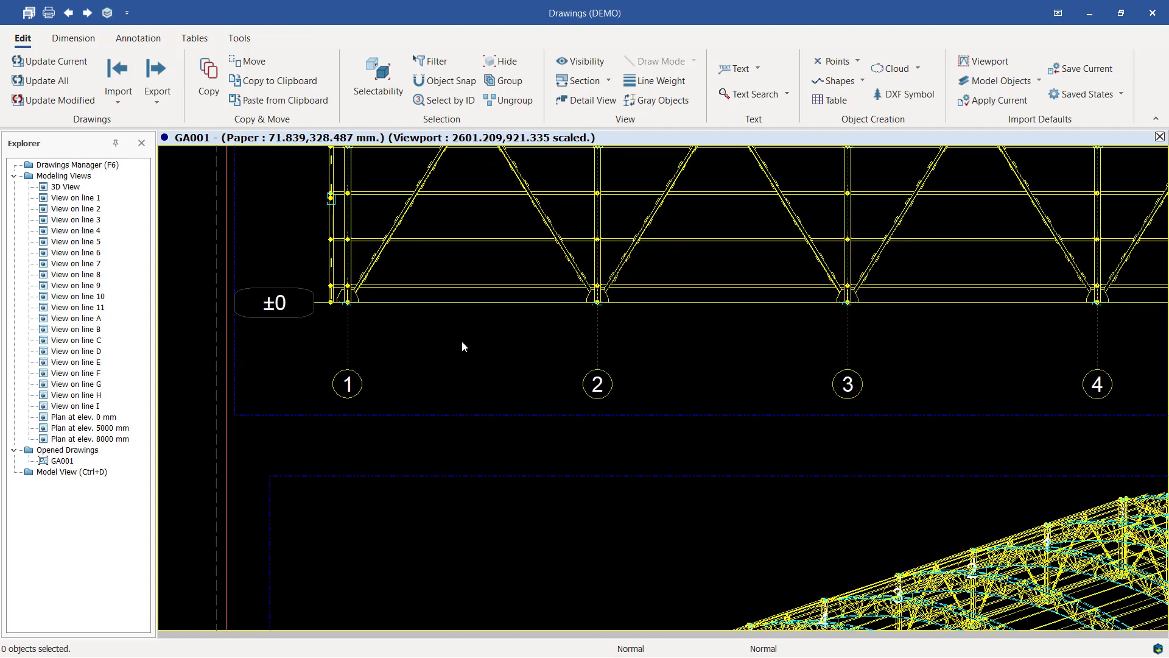
left_click(74, 39)
left_click(37, 82)
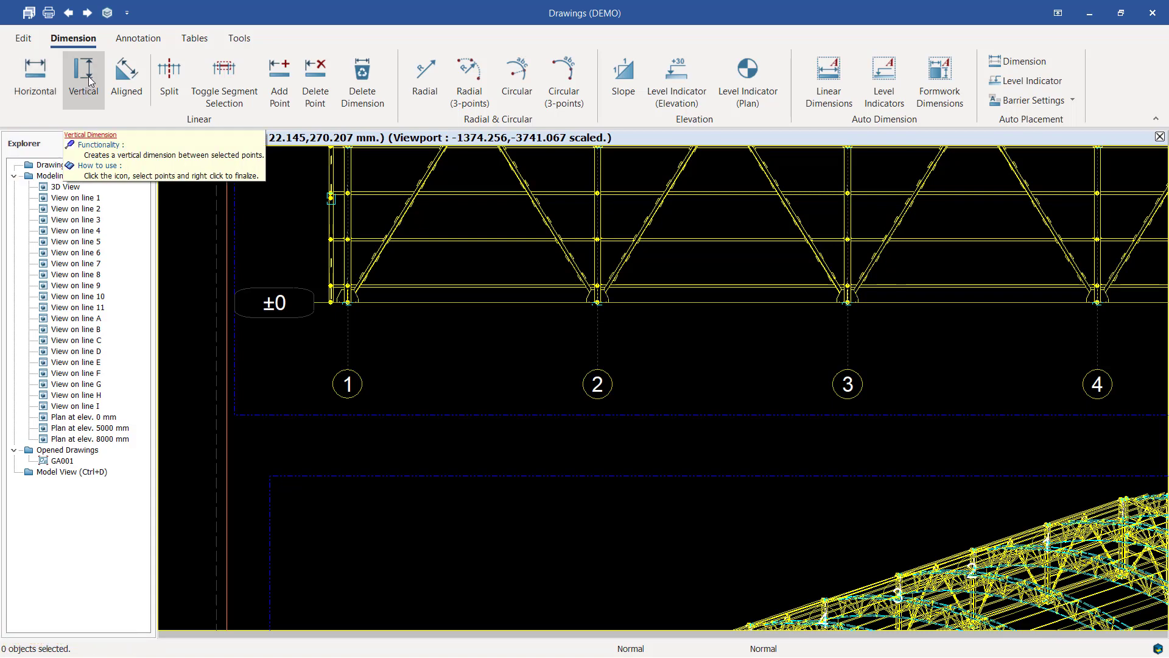
left_click(28, 81)
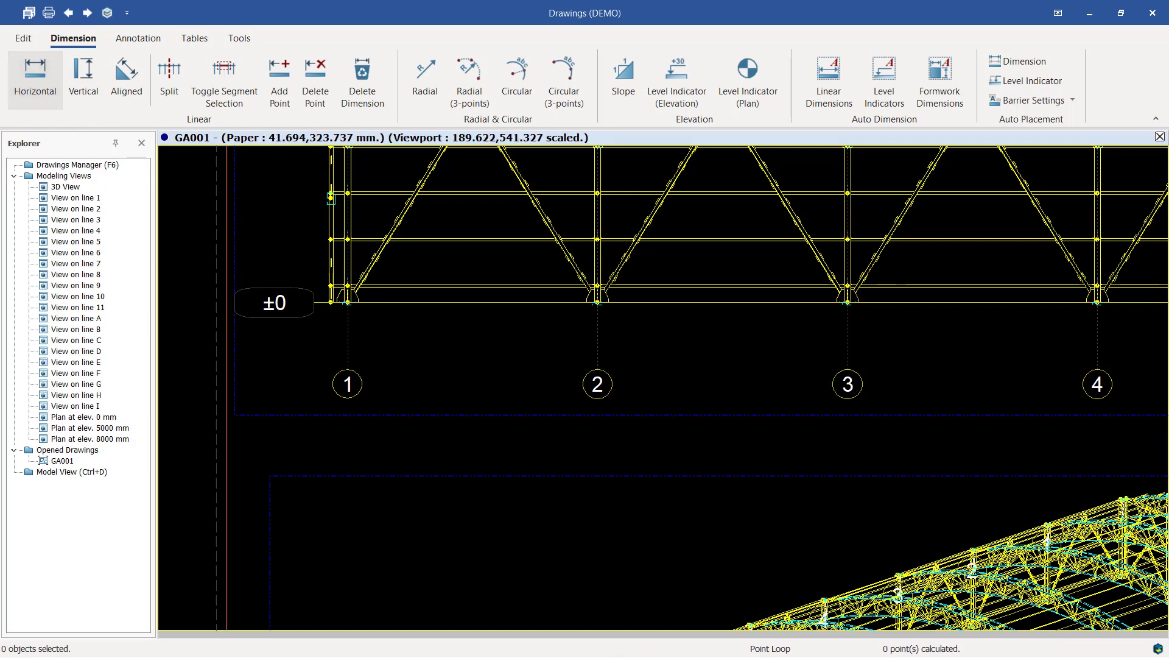
scroll(348, 368, "up", 2)
scroll(348, 366, "up", 1)
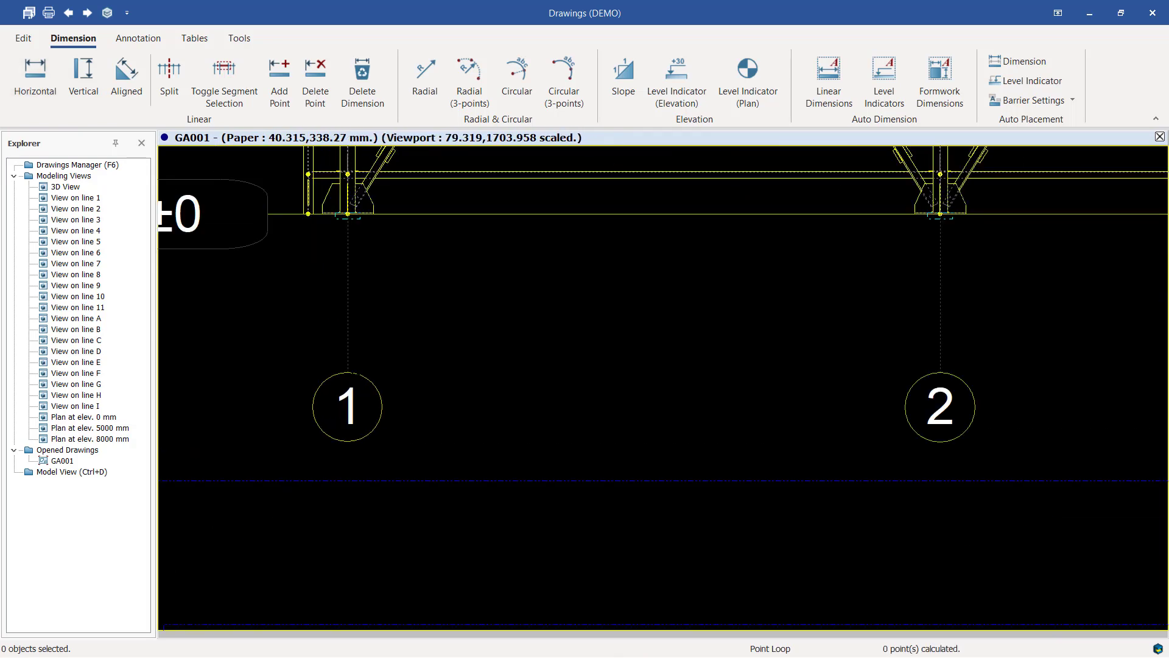
left_click(348, 373)
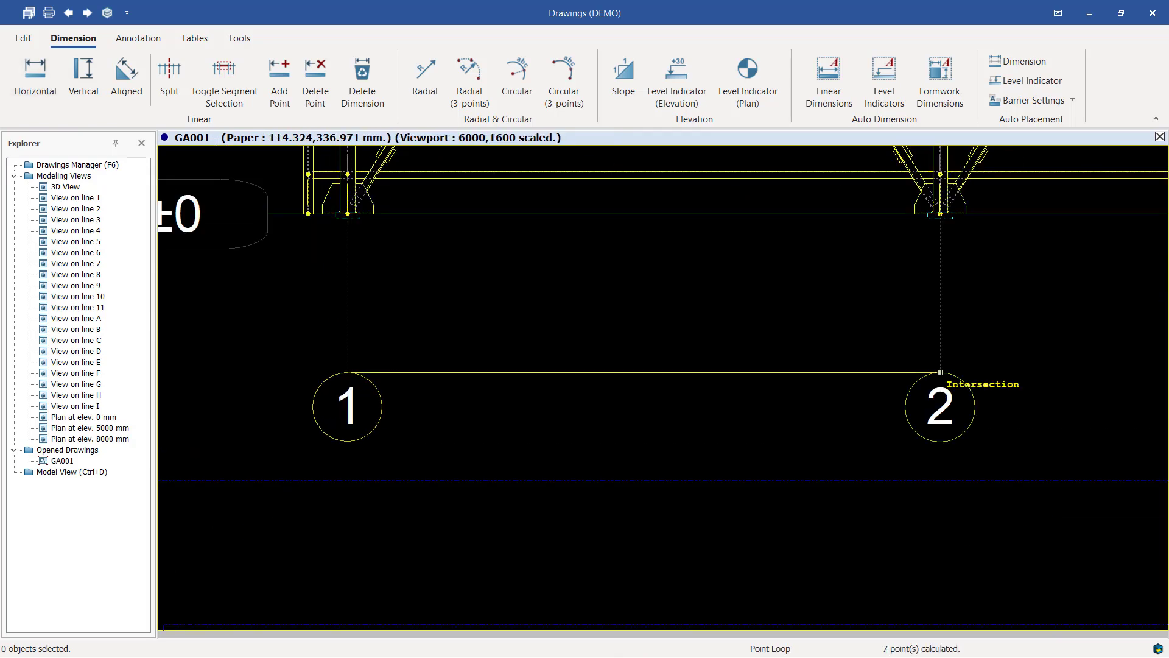
left_click(941, 372)
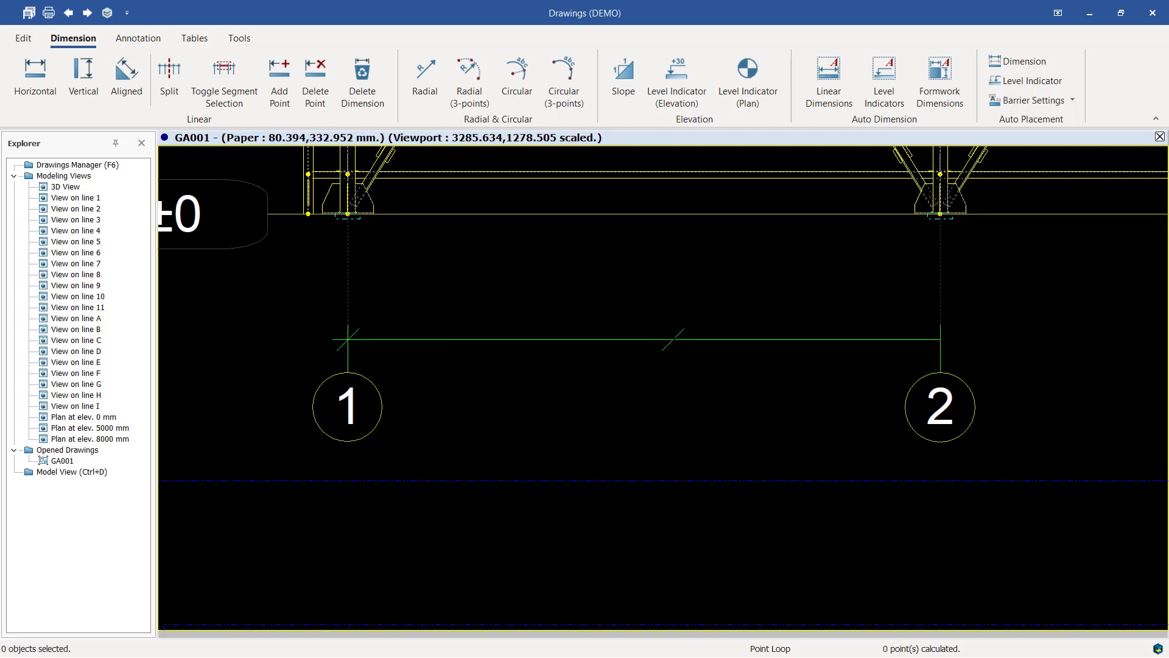
left_click(682, 322)
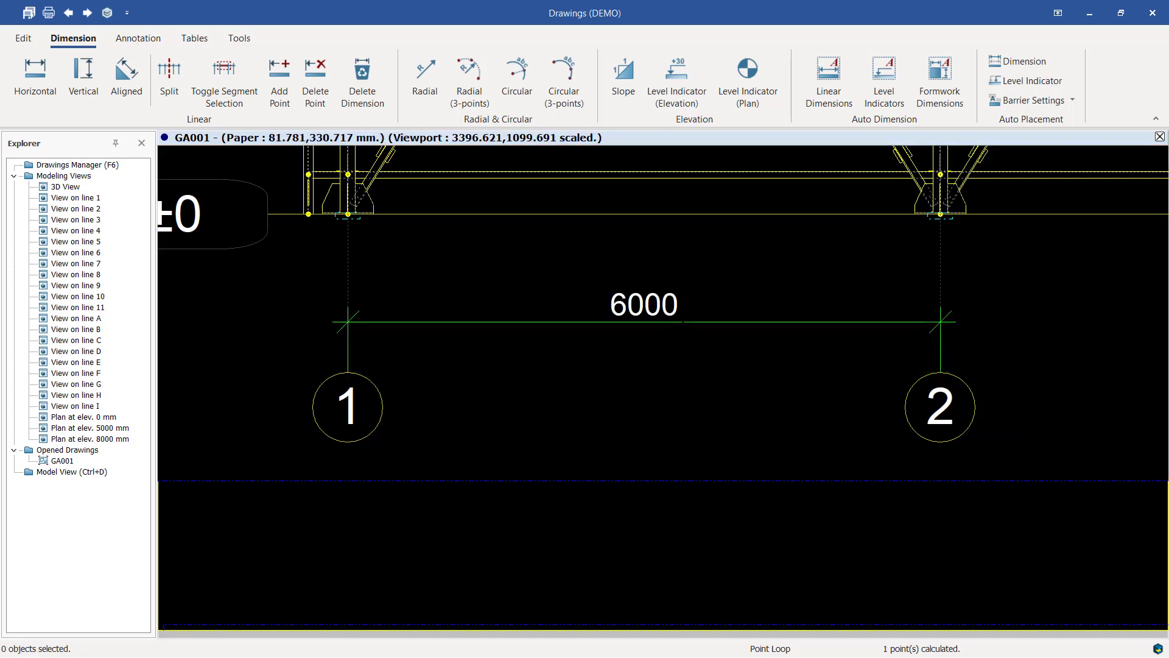
Step: Add a horizontal dimension between grid lines 2 and 3 of the elevation, in line with the dimension between grid lines 1 and 2
scroll(279, 348, "down", 1)
scroll(974, 355, "up", 1)
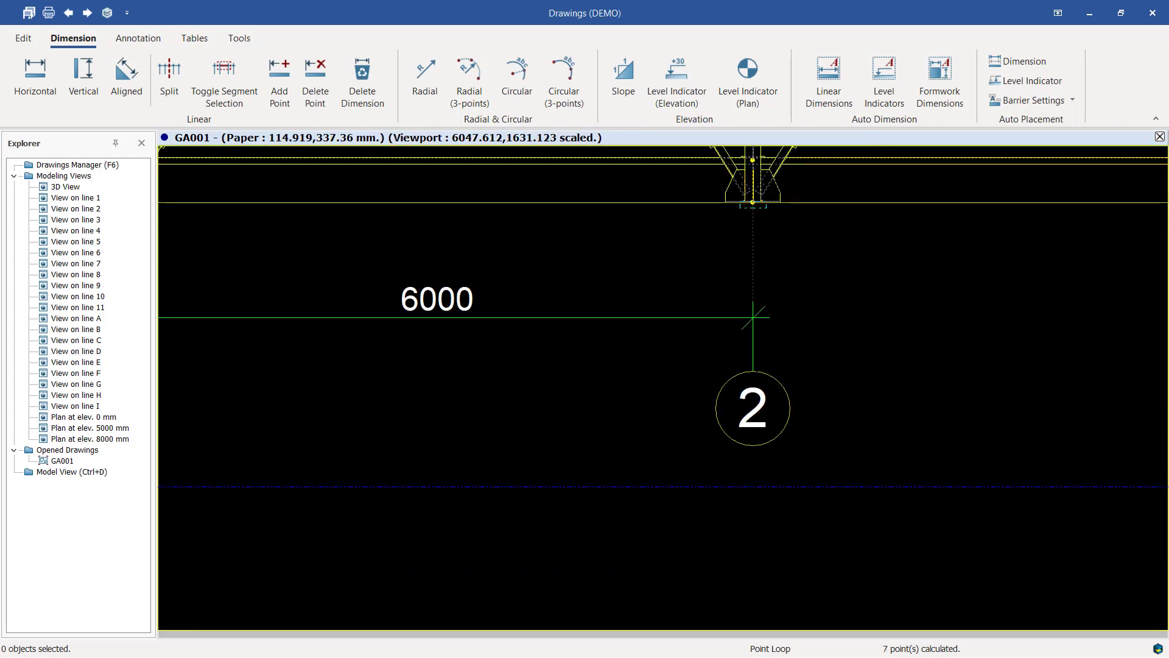
scroll(753, 316, "down", 2)
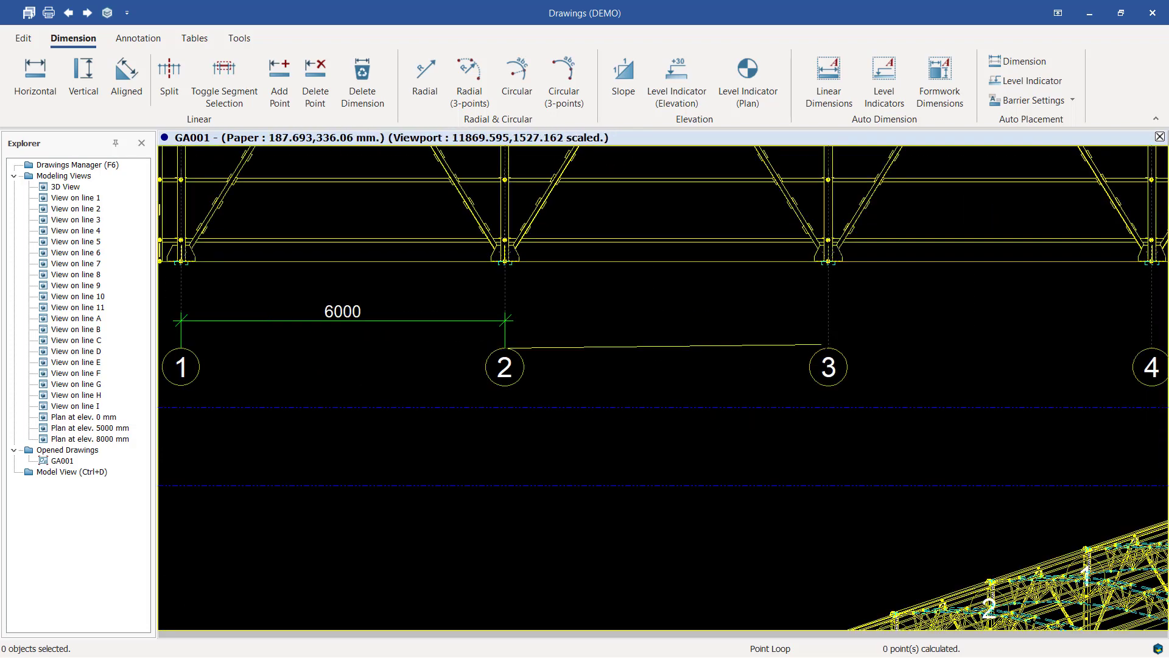
left_click(828, 347)
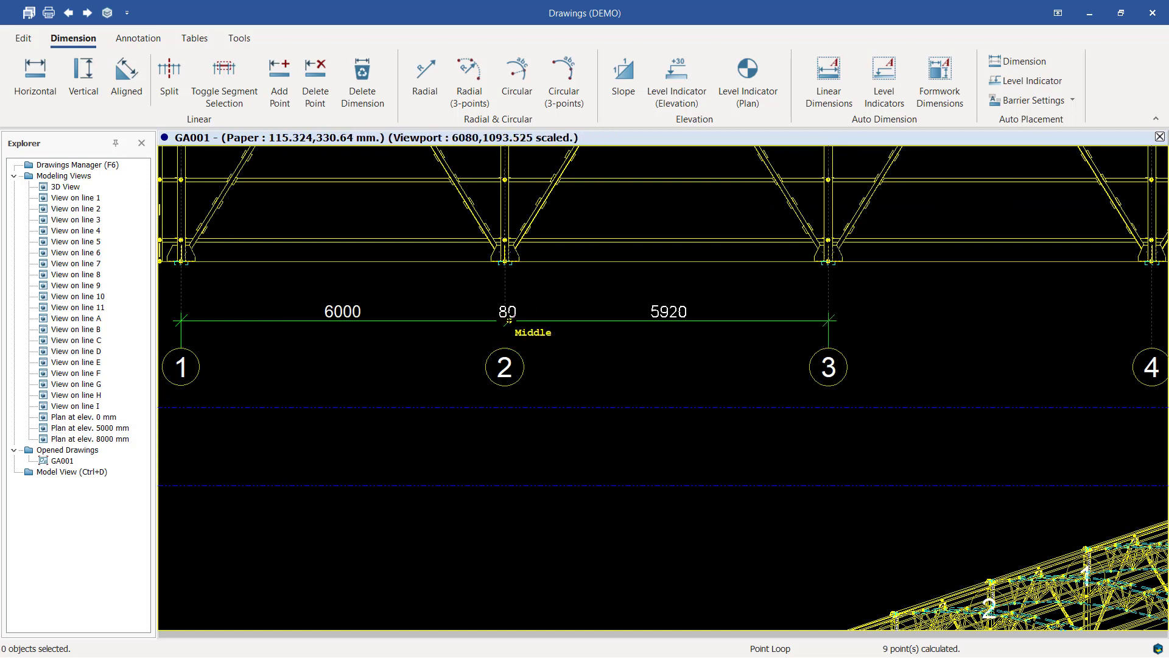
right_click(505, 320)
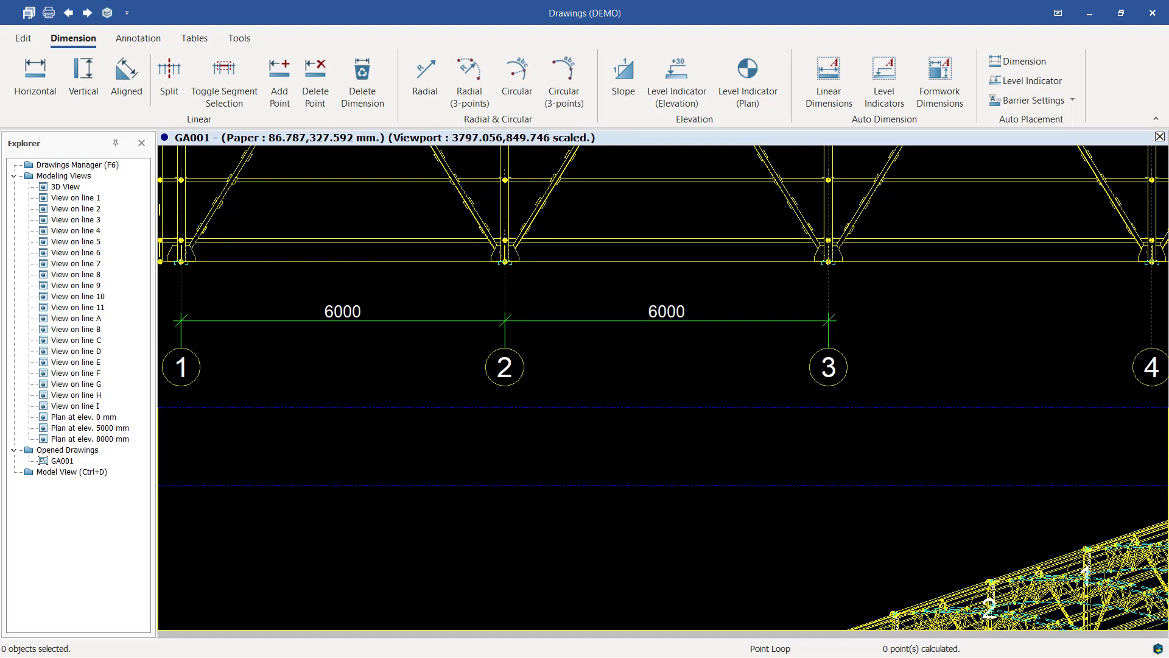
Step: Add a horizontal dimension between grid lines 3 and 4, level with the dimensions beside it, and end the dimensioning command
scroll(385, 307, "down", 2)
scroll(815, 326, "up", 2)
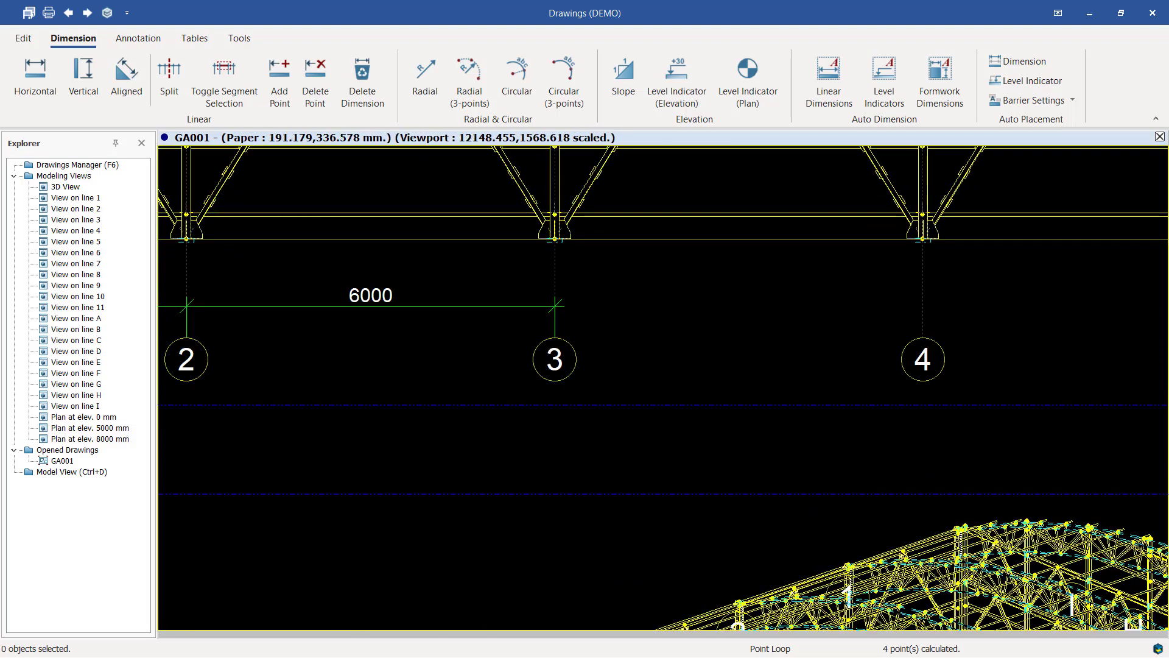
scroll(551, 338, "up", 1)
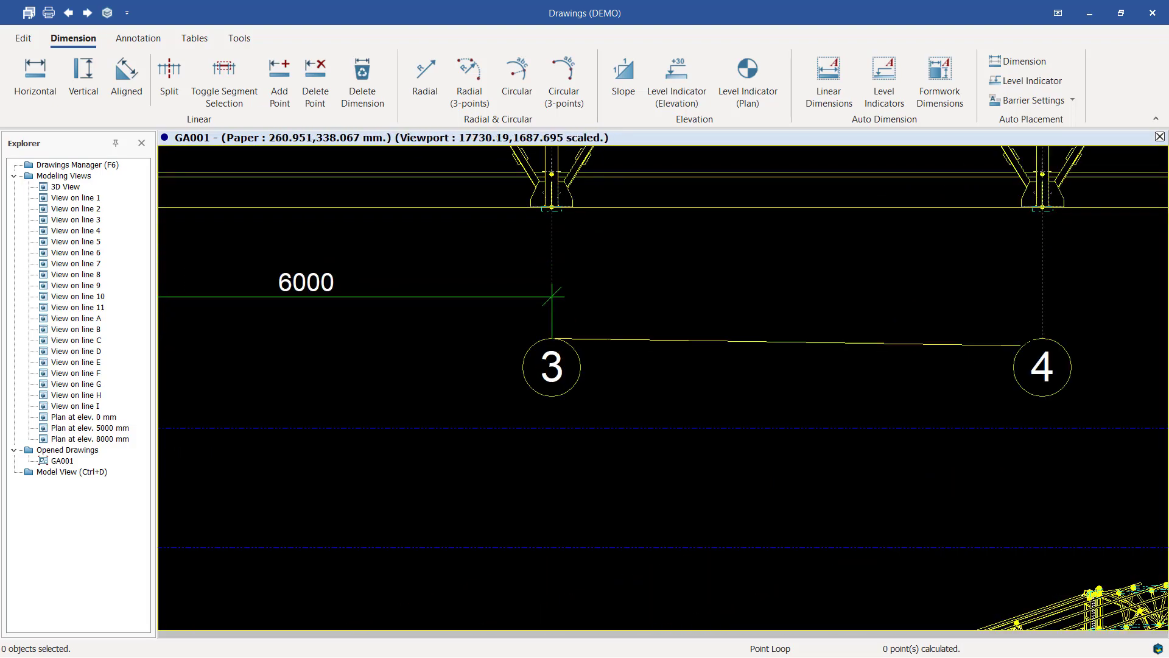
left_click(1043, 337)
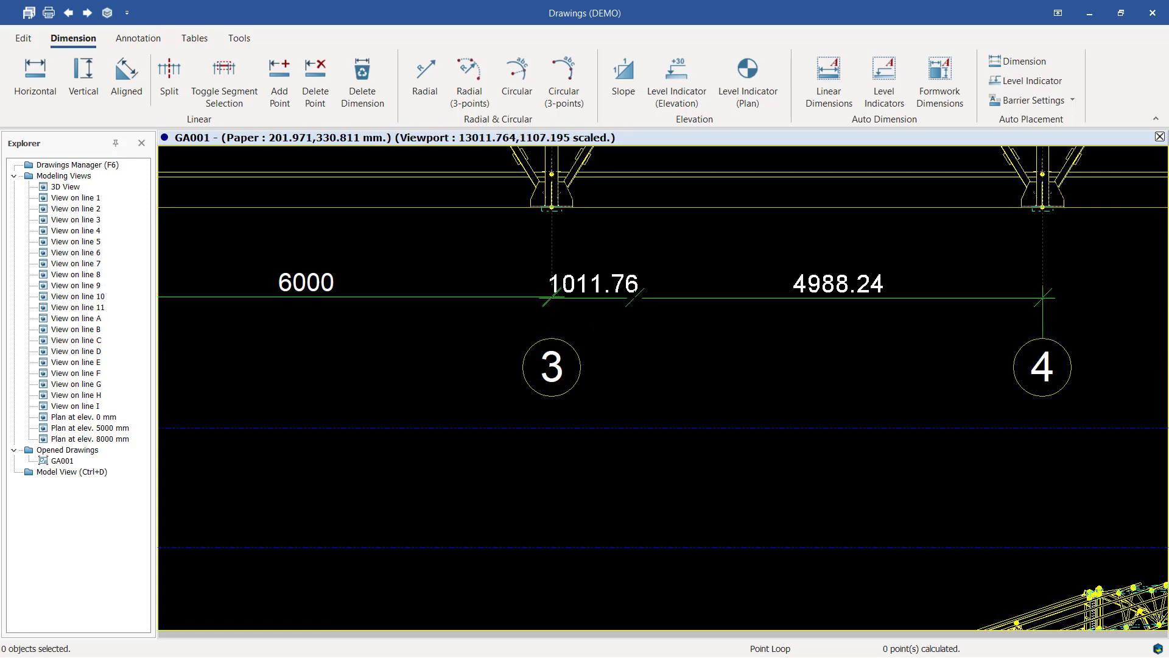
right_click(634, 297)
scroll(496, 293, "down", 3)
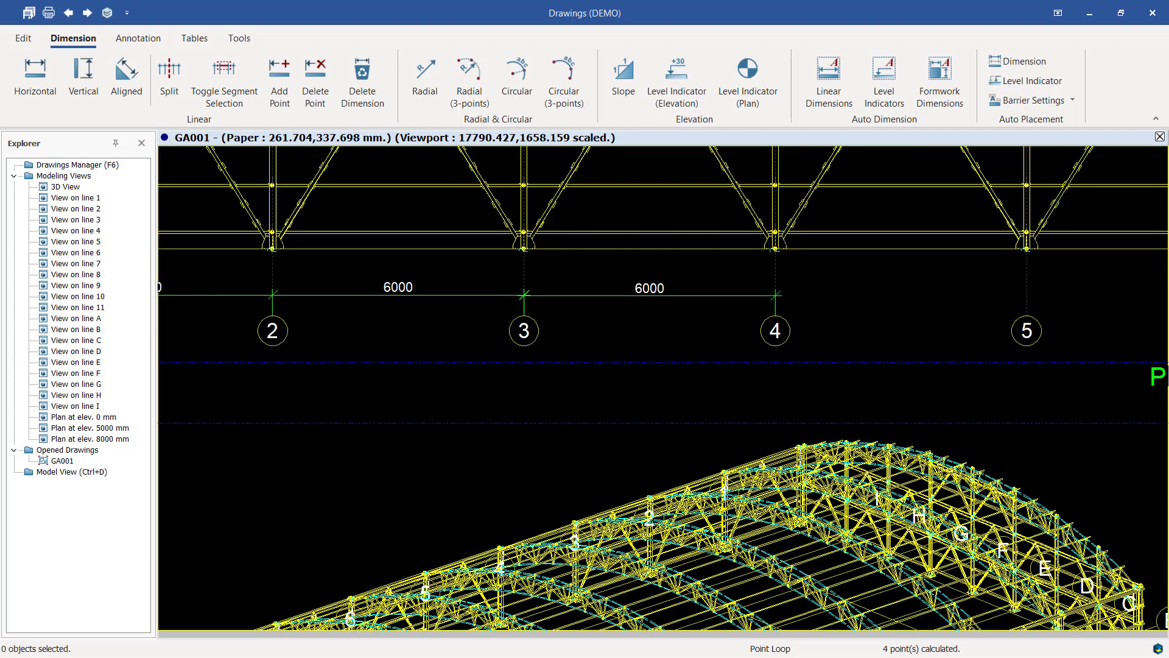
scroll(870, 308, "down", 2)
right_click(880, 301)
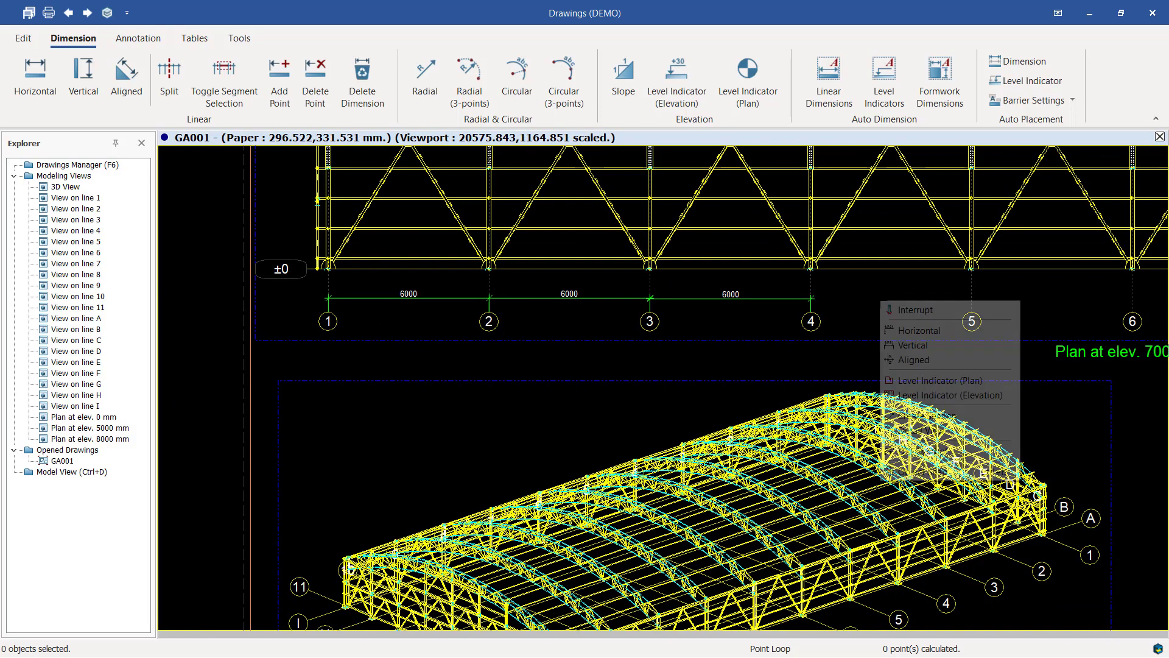
left_click(899, 310)
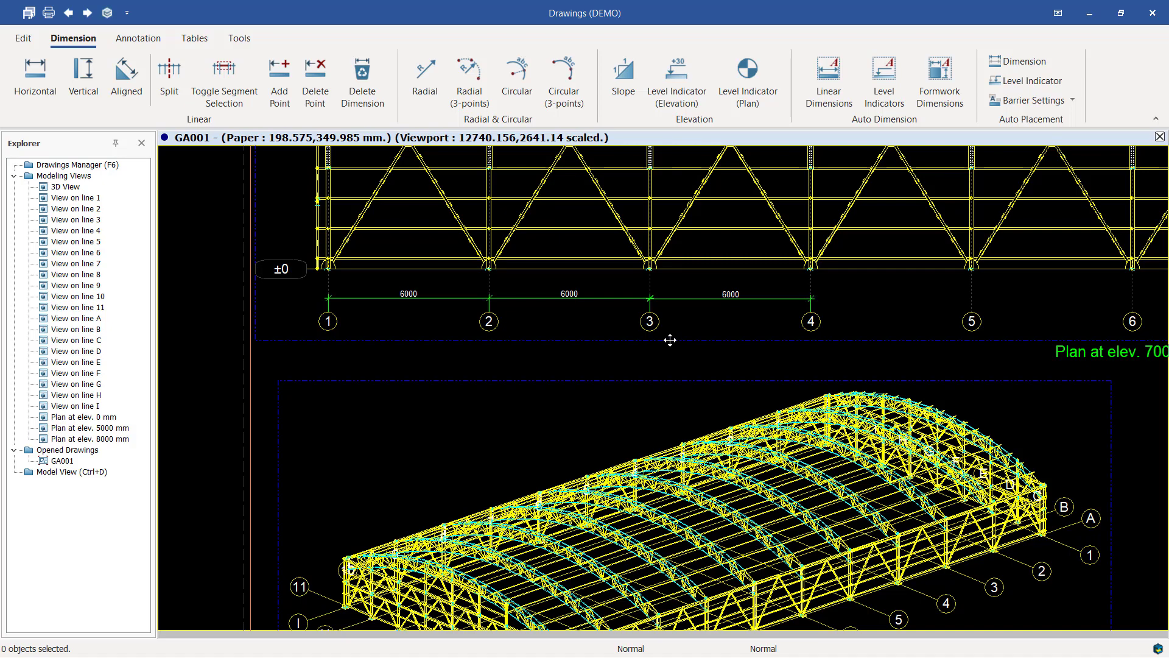
scroll(393, 416, "down", 3)
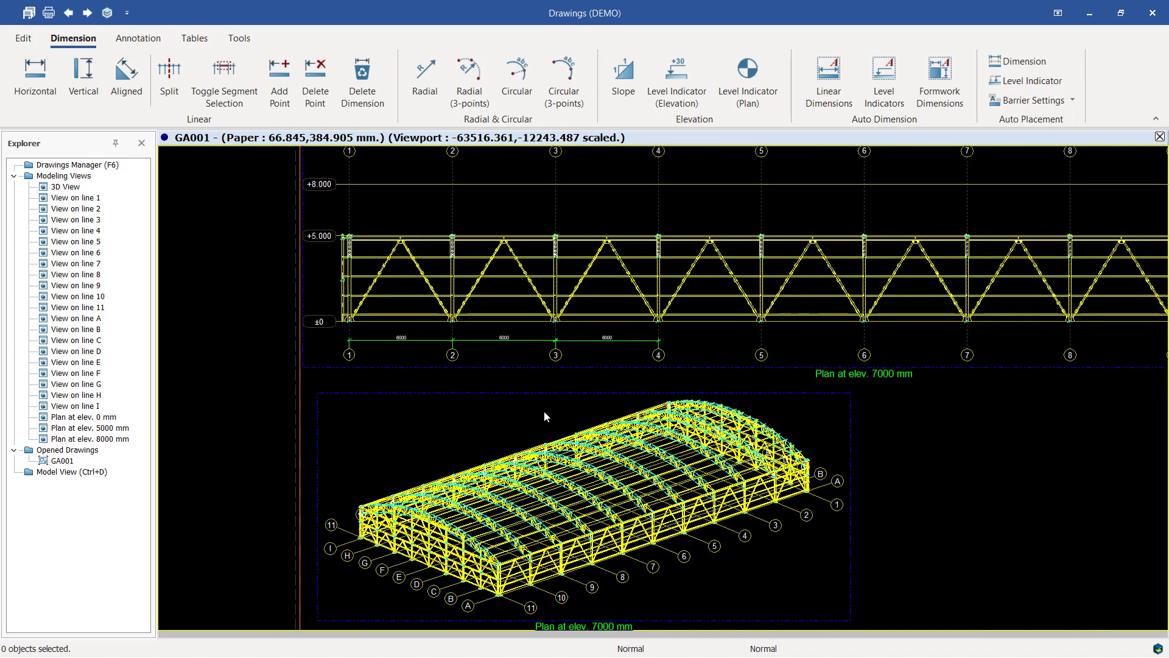